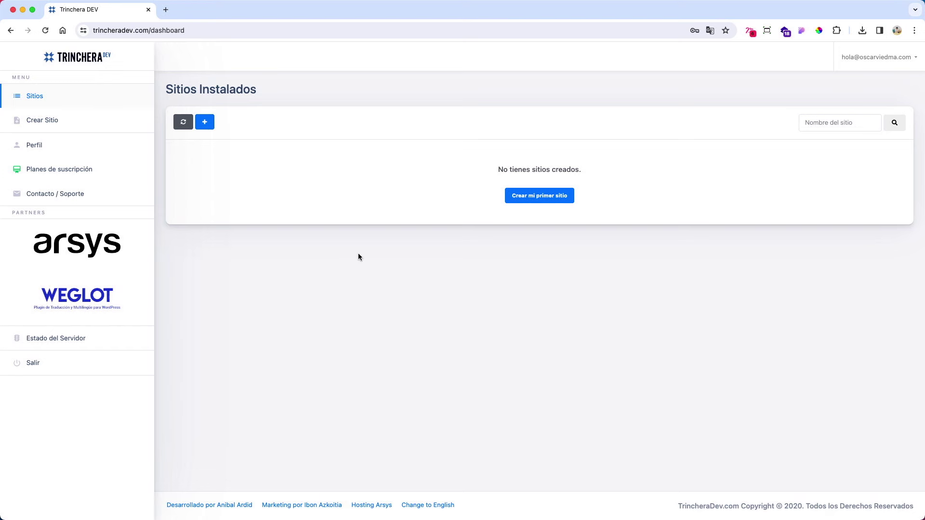
- Open the new-site form and enter the site title 'Pruebas OV DIVI'
left_click(549, 203)
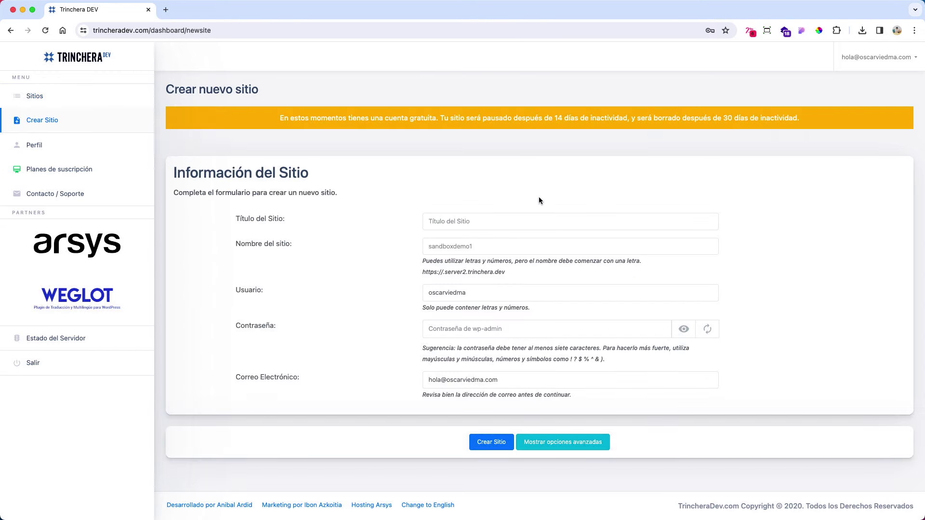
left_click(464, 221)
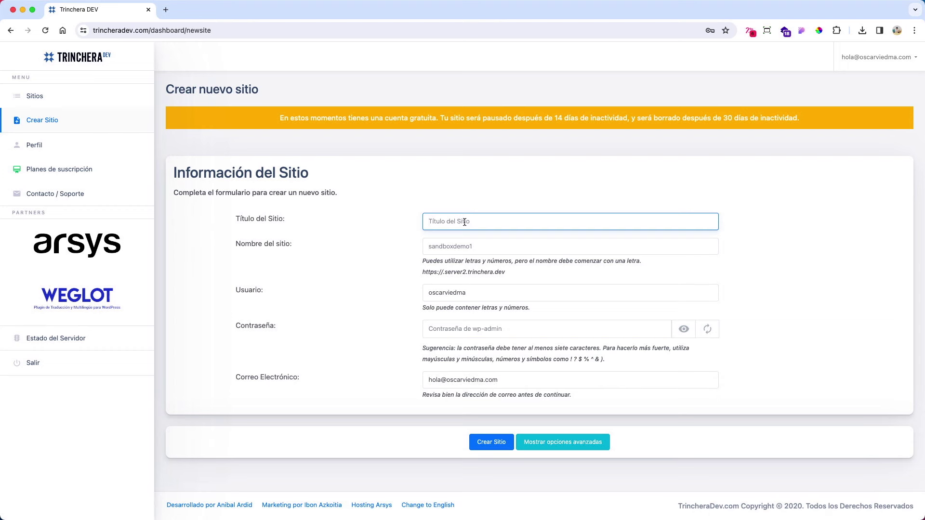
type("Pruebas OV DIVI")
- Replace the site name with 'pruebasovdivi' and enter a wp-admin password
left_click(451, 246)
double_click(452, 246)
type("pr")
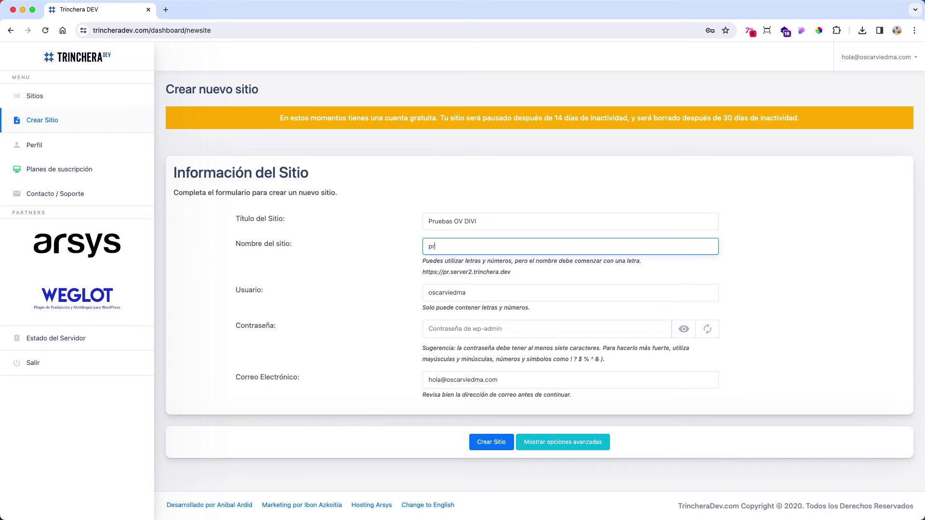
type("uebasovdivi")
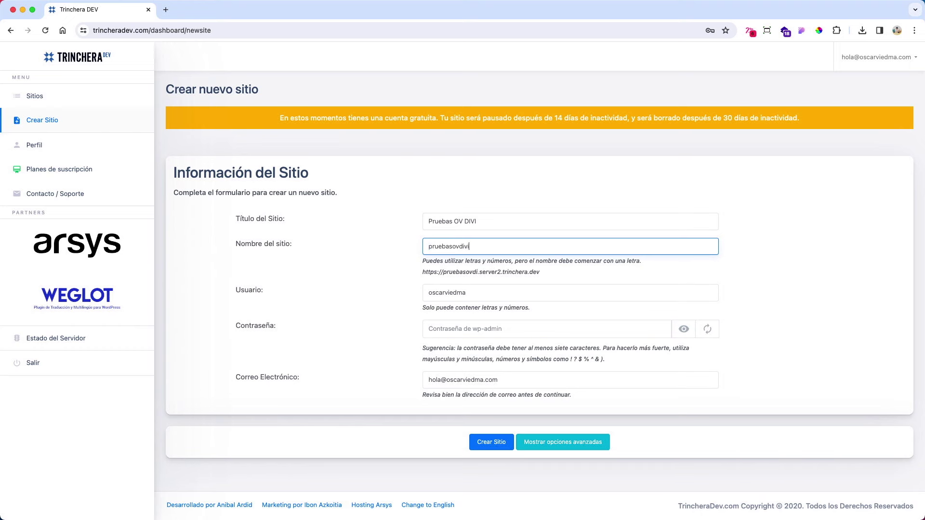
mouse_move(438, 272)
left_mouse_down()
mouse_move(545, 282)
mouse_move(443, 273)
left_mouse_up()
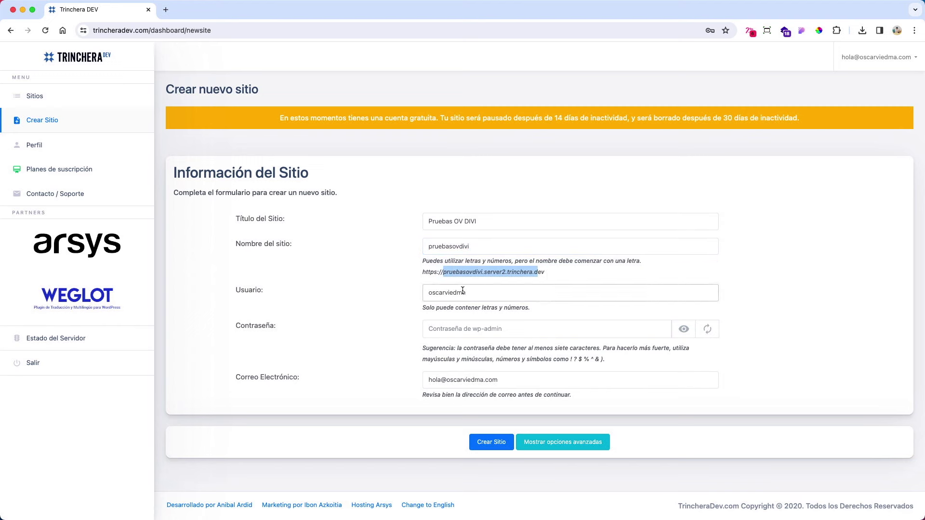
left_click(448, 330)
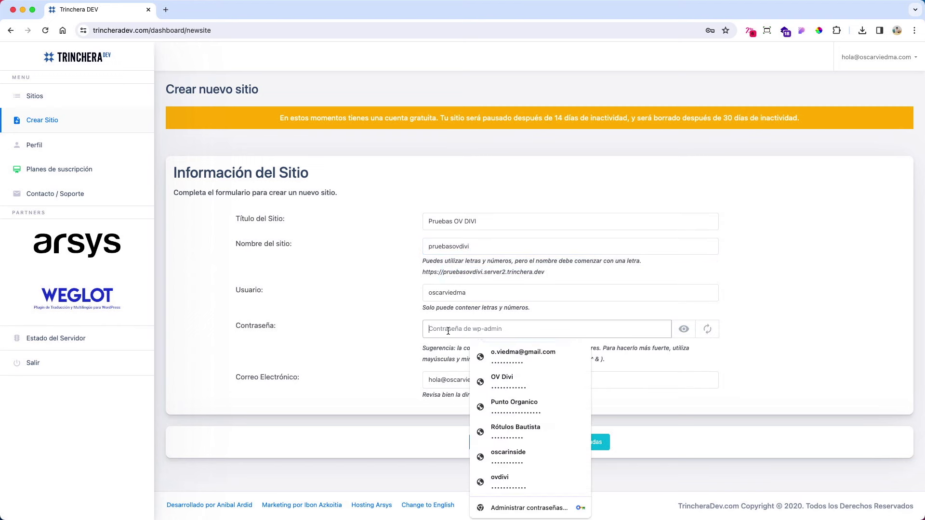
type("••••••••••••")
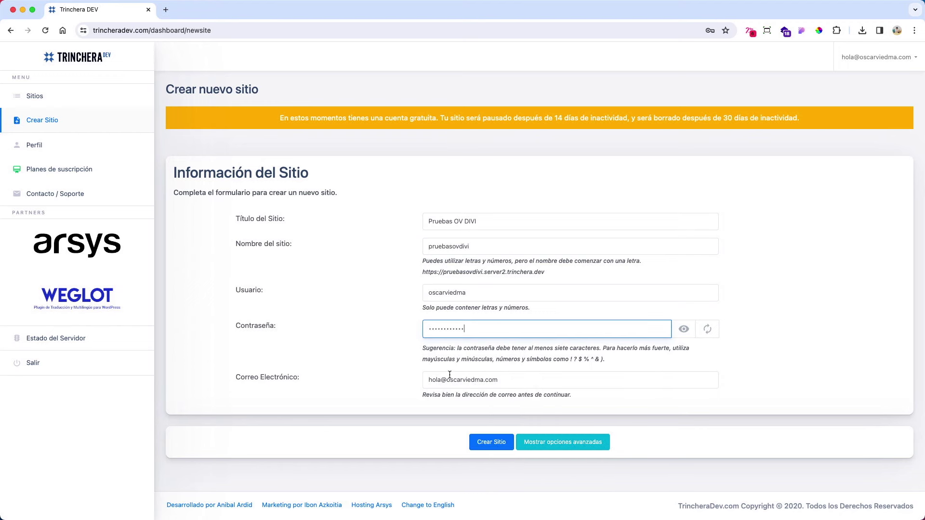
- Reveal the advanced options and keep sample content set to Ninguno
left_click(573, 443)
scroll(588, 393, "down", 10)
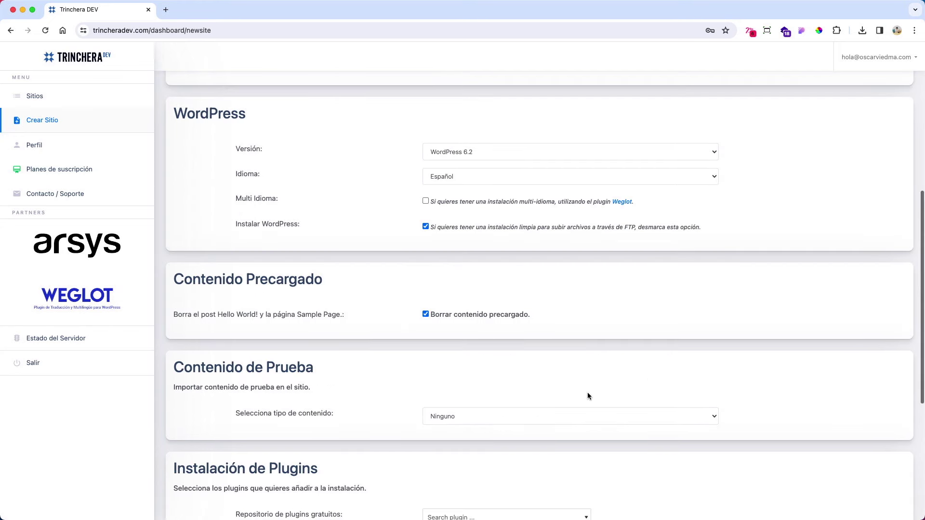
scroll(588, 395, "down", 3)
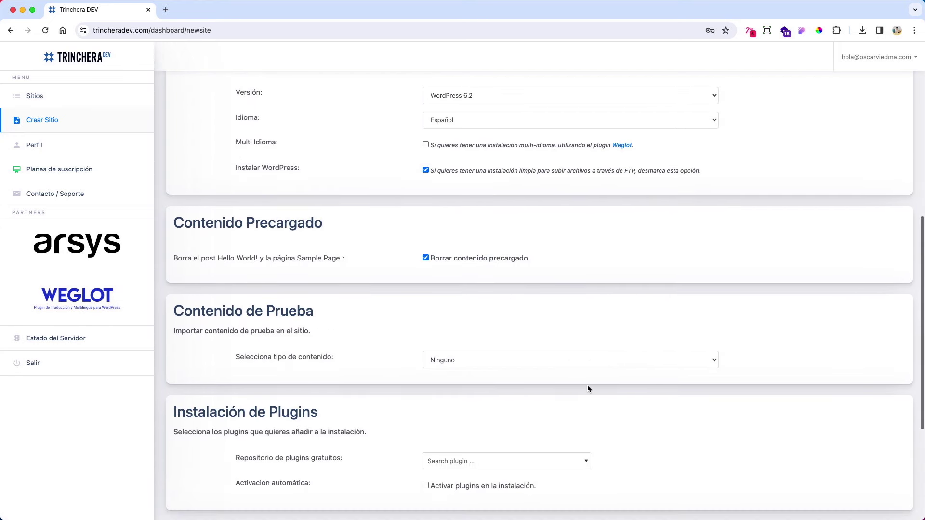
scroll(588, 386, "down", 3)
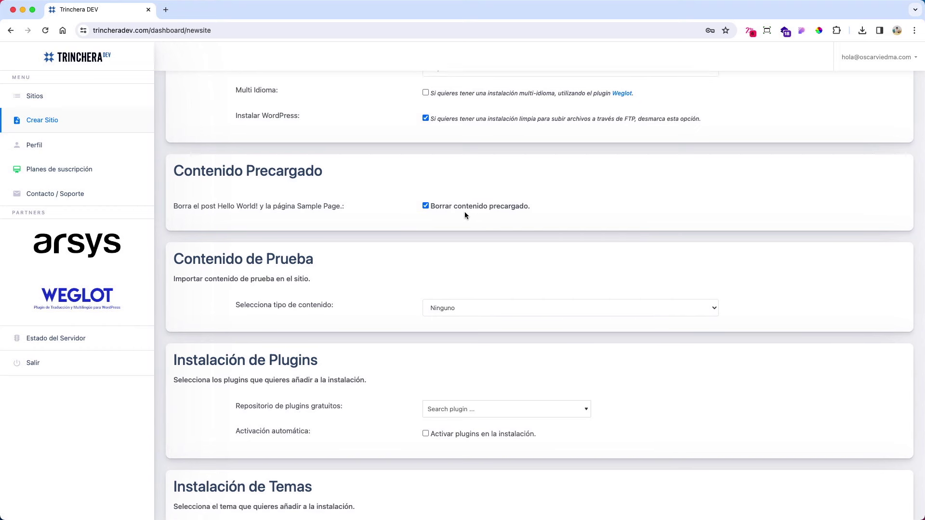
scroll(435, 235, "down", 1)
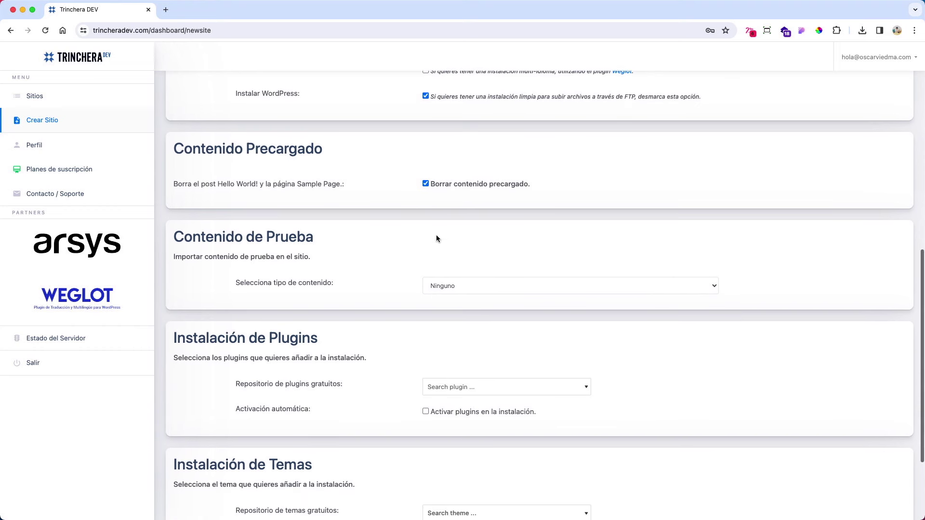
left_click(455, 289)
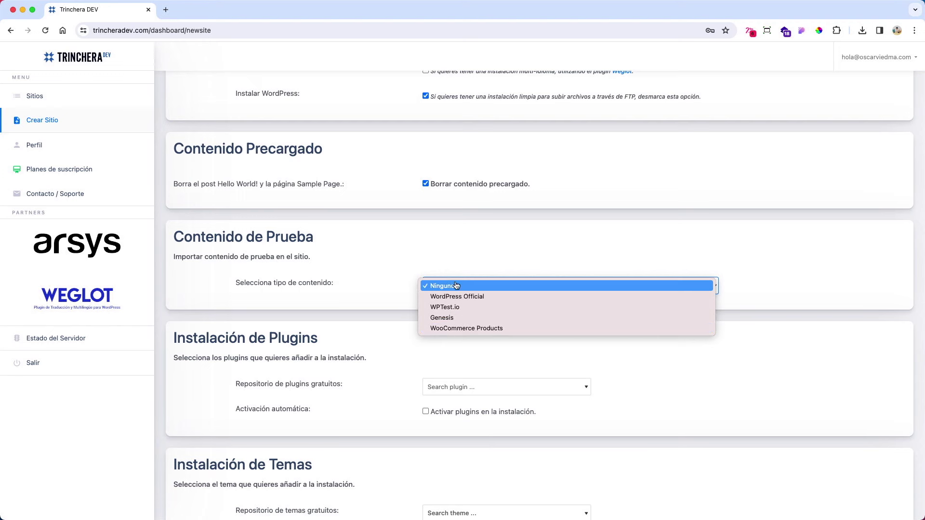
left_click(397, 291)
scroll(410, 286, "down", 5)
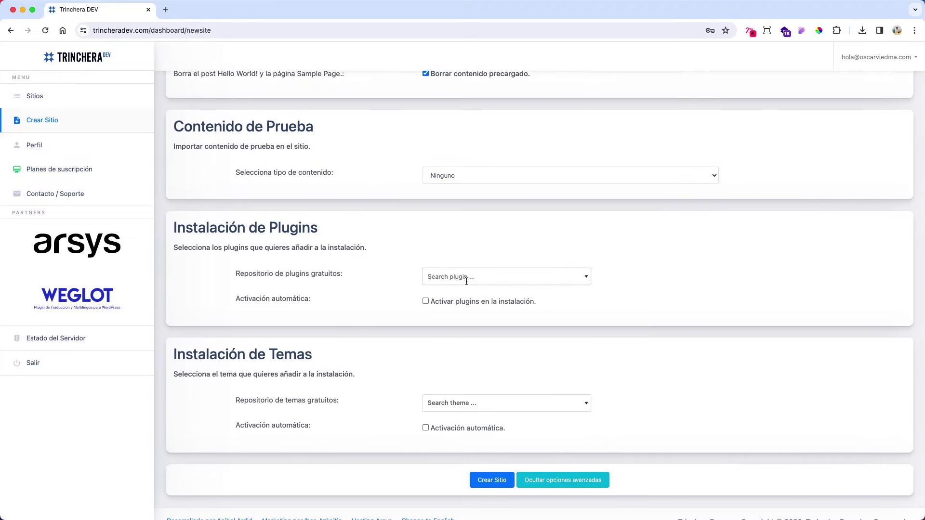
- Search the plugin repository for 'migration', then dismiss it without adding any plugin
left_click(467, 281)
type("mirg")
key("BackSpace")
key("BackSpace")
type("gration")
key("BackSpace")
key("BackSpace")
key("BackSpace")
left_click(629, 280)
- Create the pruebasovdivi site with these settings and wait for it to go Online
scroll(511, 272, "down", 1)
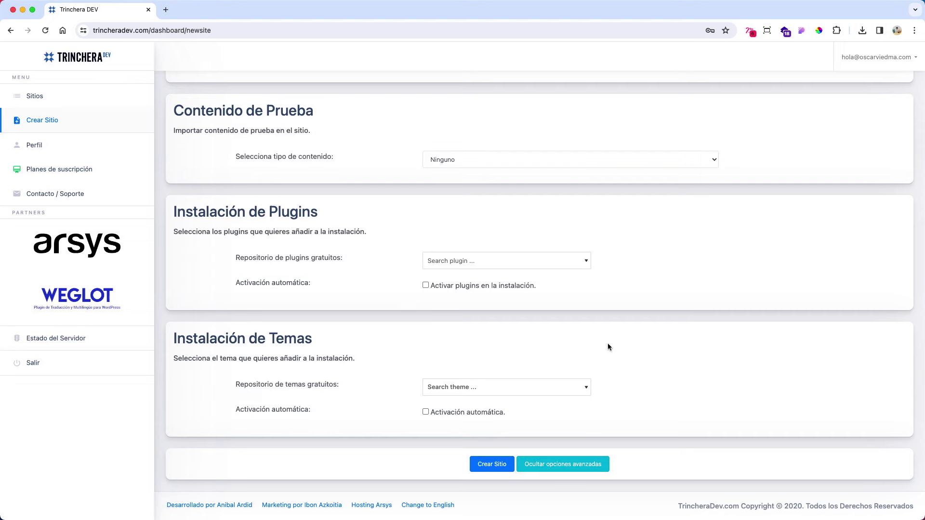
scroll(631, 336, "up", 5)
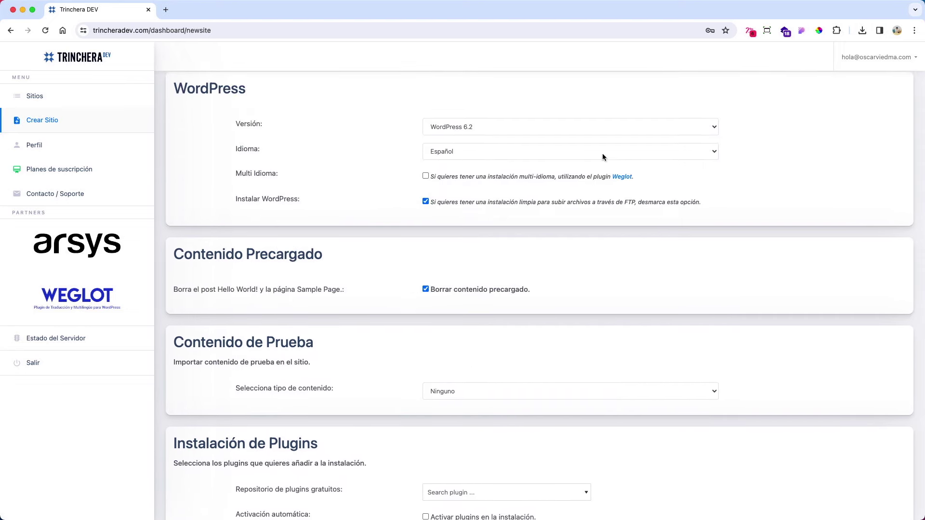
scroll(578, 270, "down", 6)
left_click(506, 467)
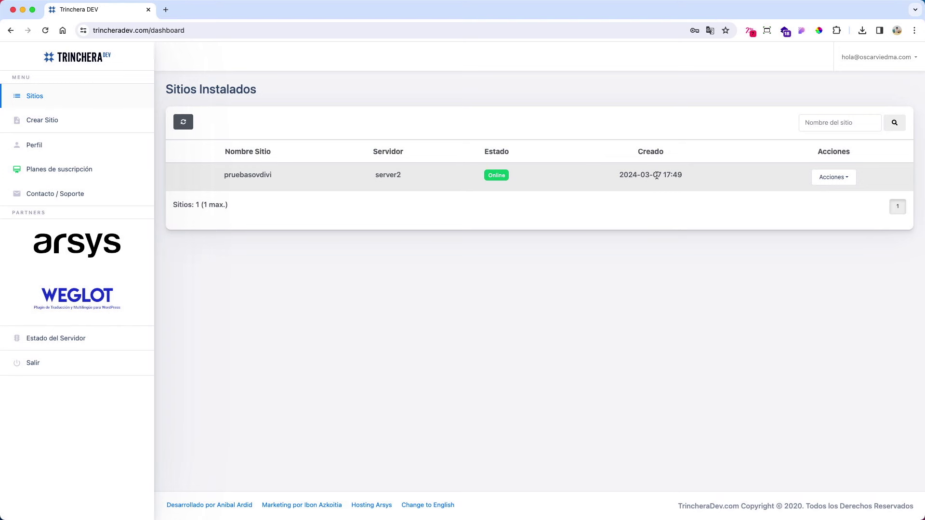
- Open the pruebasovdivi site via Acciones > Abrir Sitio in a new browser tab
left_click(842, 179)
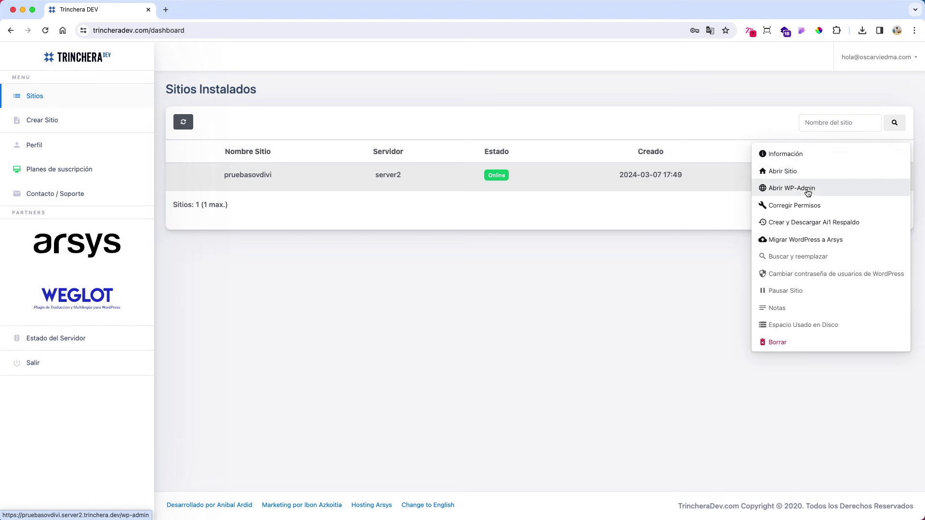
left_click(814, 221)
left_click(828, 179)
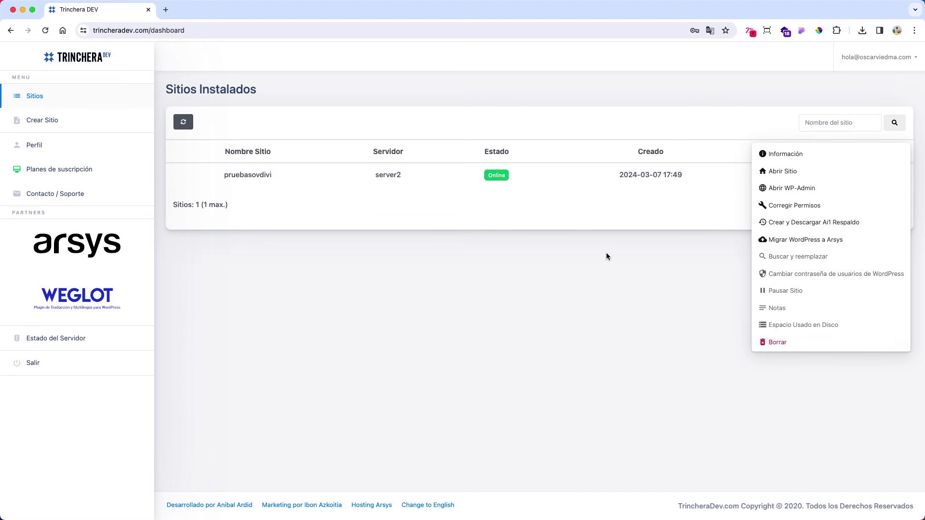
left_click(630, 262)
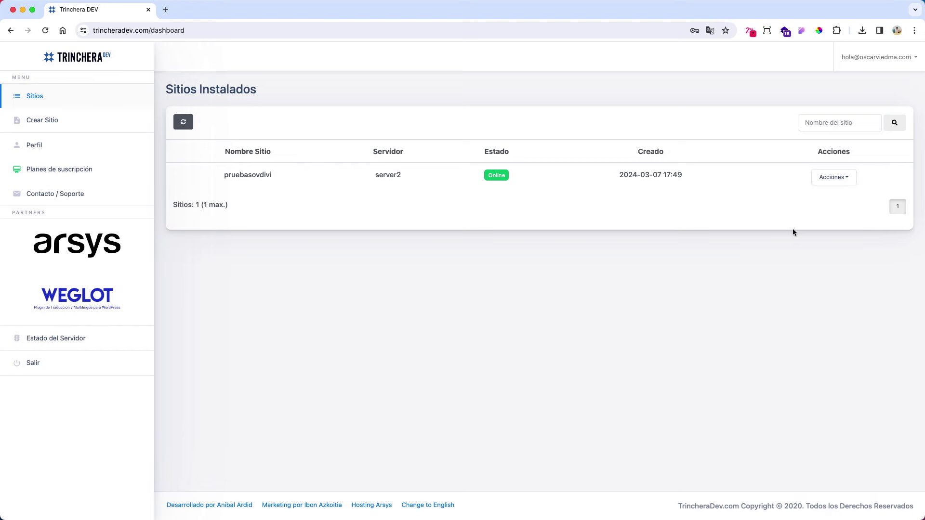
left_click(846, 179)
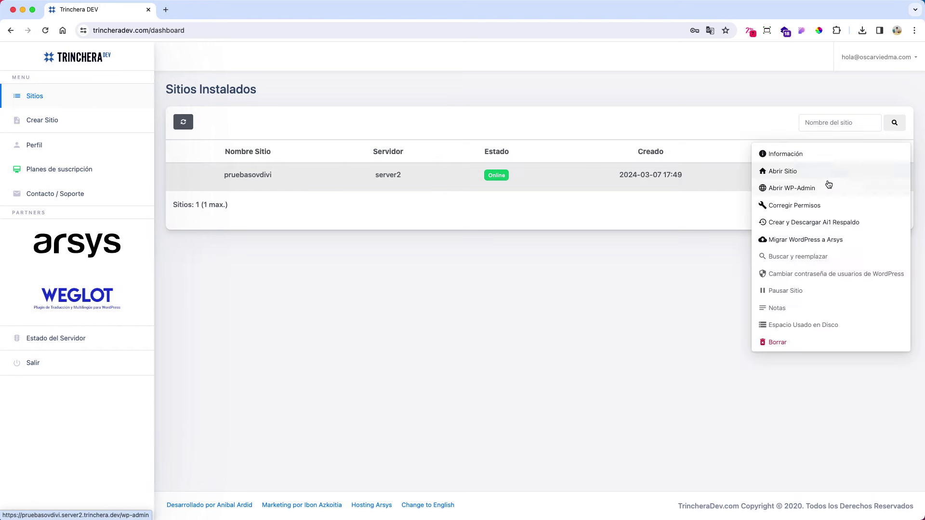
right_click(796, 172)
left_click(783, 173)
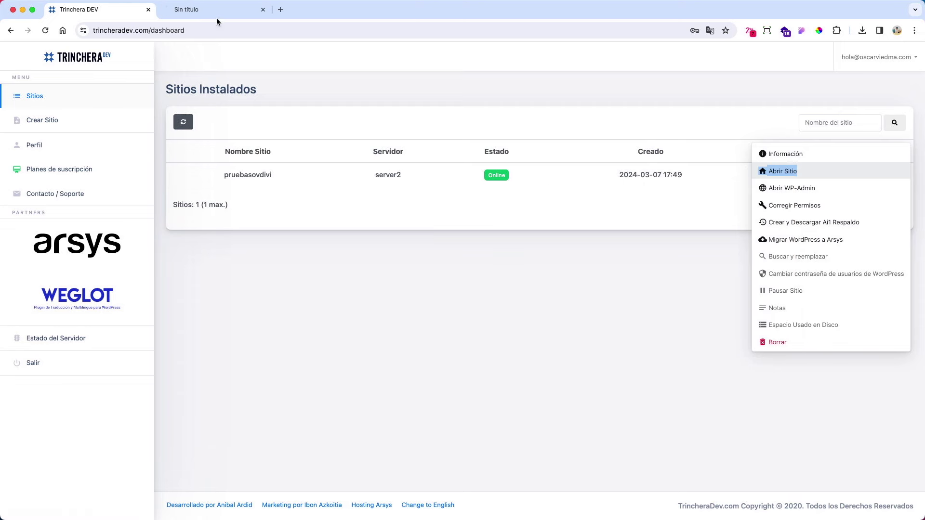
- Browse the new tab's homepage showing 'A commitment to innovation and sustainability'
left_click(218, 12)
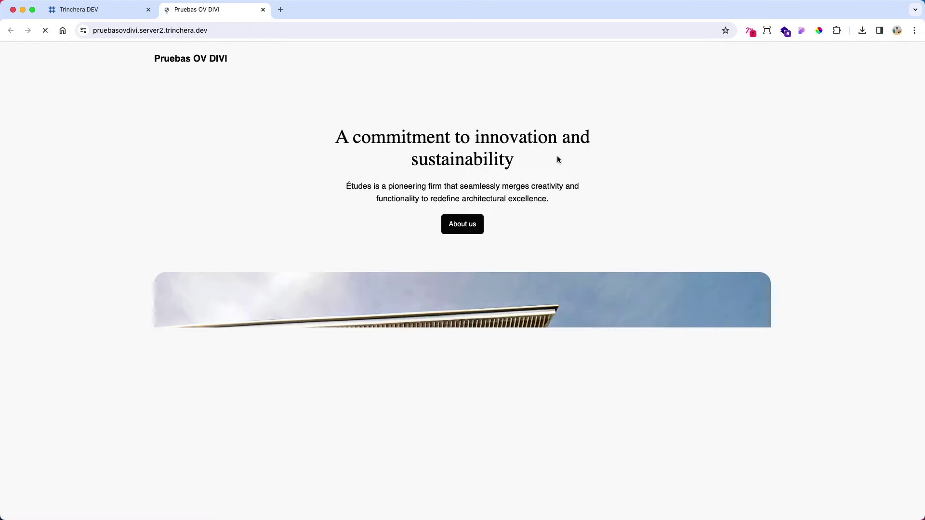
scroll(465, 222, "down", 2)
scroll(457, 218, "down", 20)
scroll(456, 216, "up", 20)
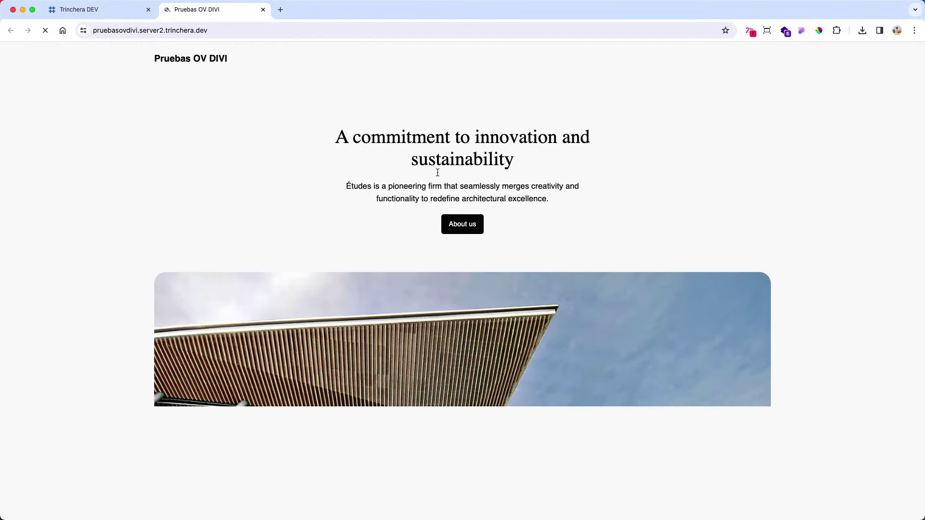
scroll(420, 181, "down", 20)
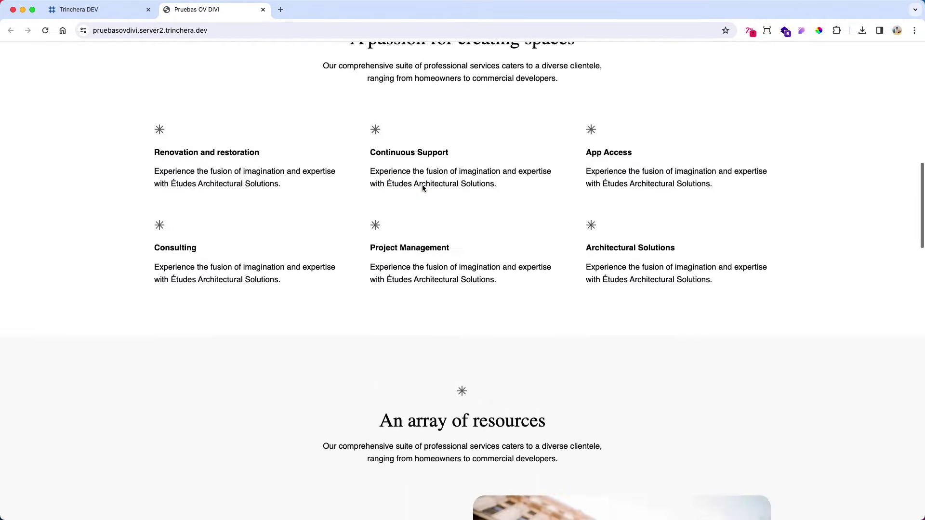
scroll(424, 188, "up", 20)
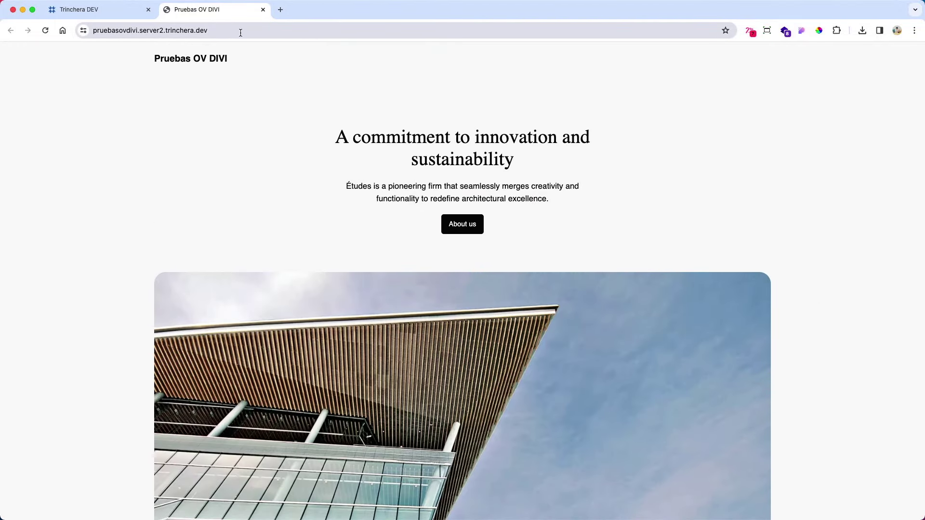
- Close the site tab and open Abrir WP-Admin in a new tab
left_click(263, 10)
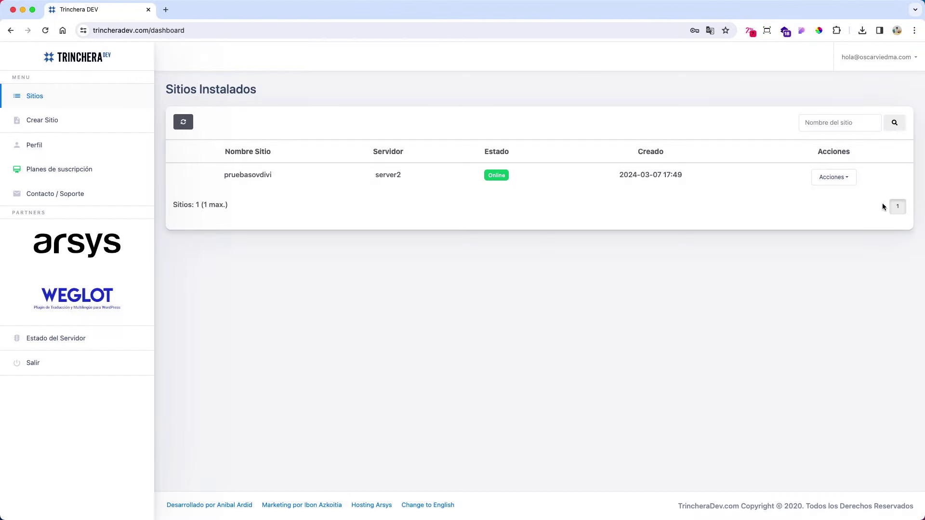
left_click(846, 178)
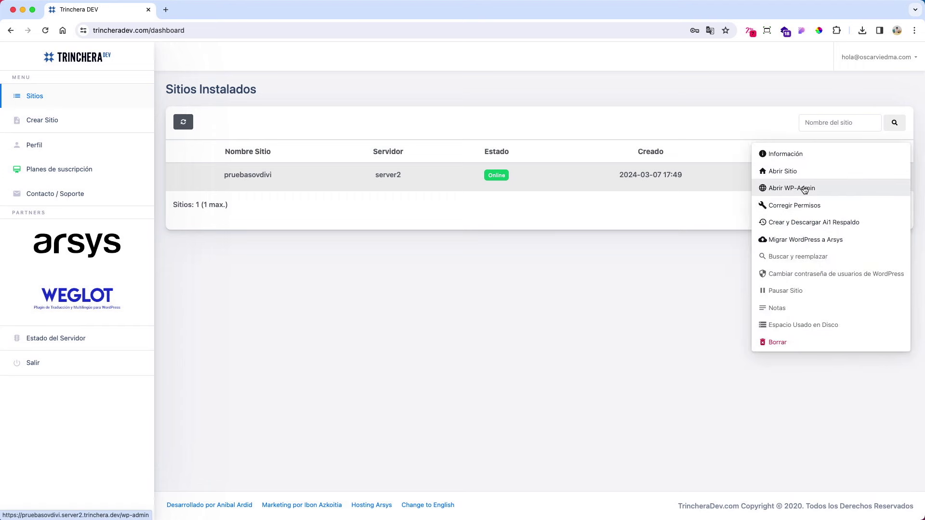
right_click(805, 190)
left_click(792, 188)
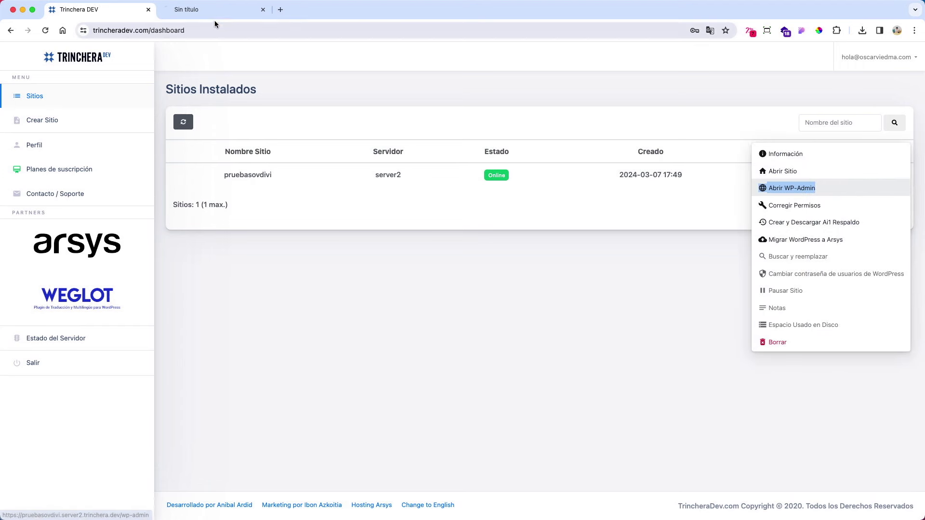
left_click(211, 19)
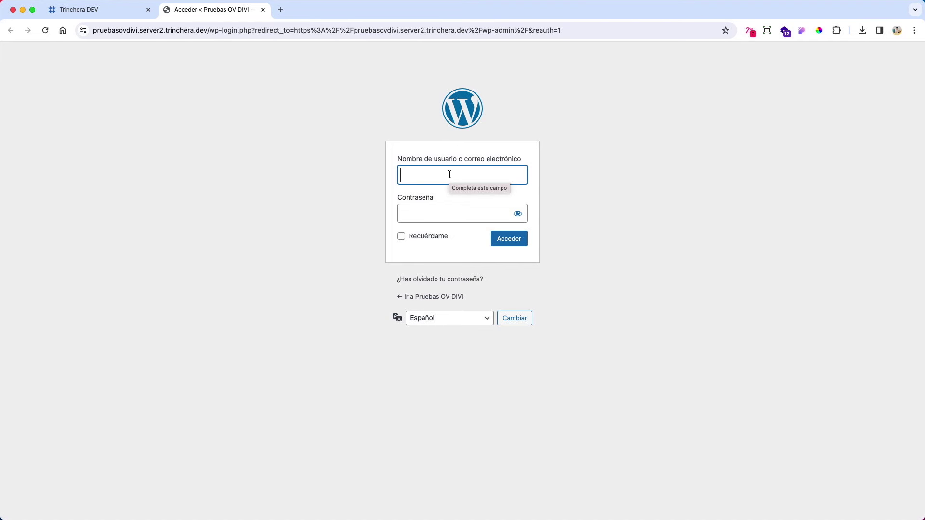
- Sign in to WordPress with the admin username and password
type("oscav")
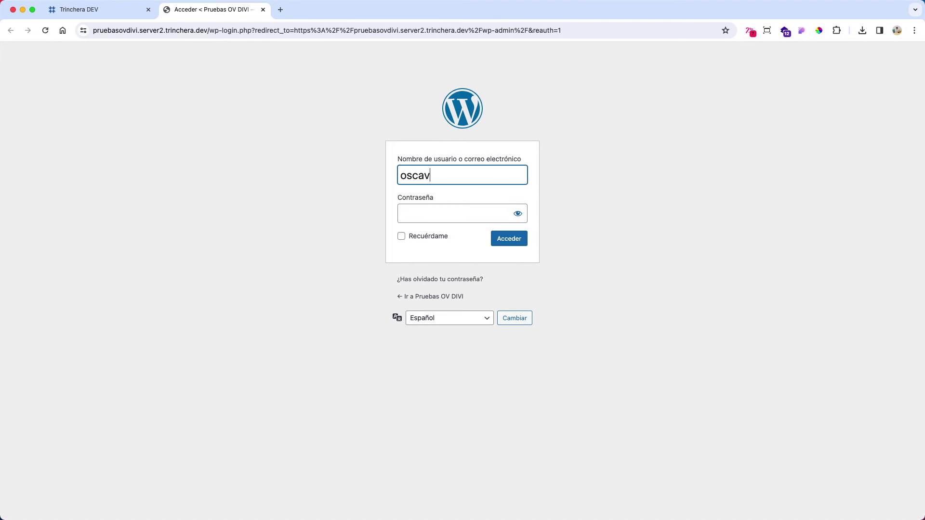
key("BackSpace")
type("rviedma")
key("Tab")
type("•••••••••••••")
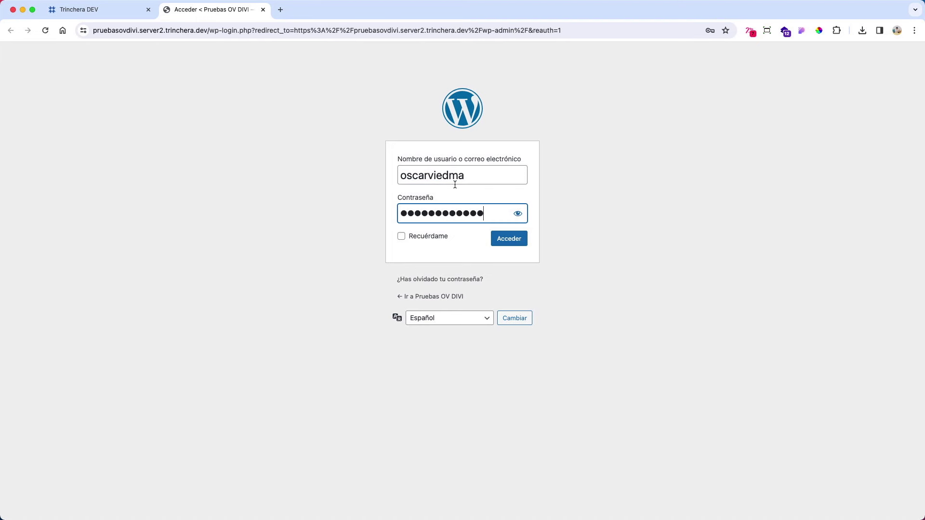
left_click(507, 239)
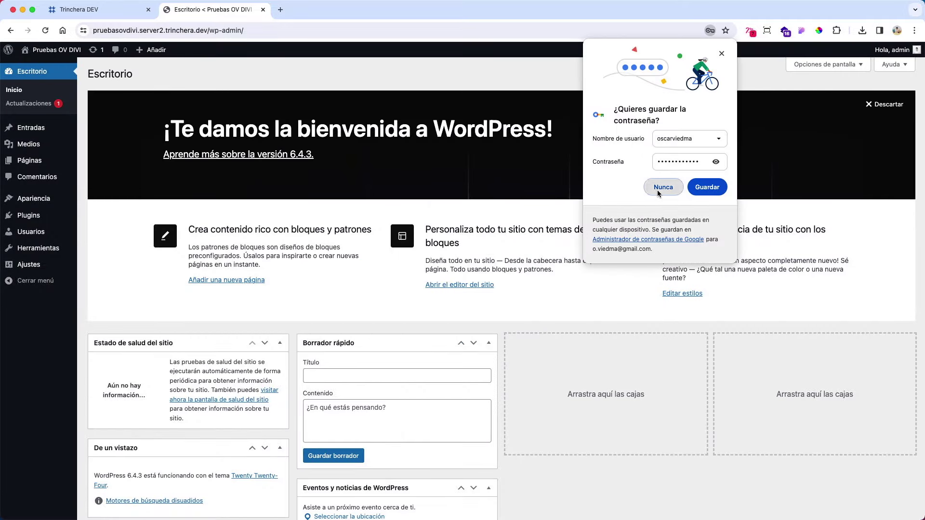
- Decline saving the password, dismiss the welcome panel, and go to Apariencia > Temas
left_click(663, 187)
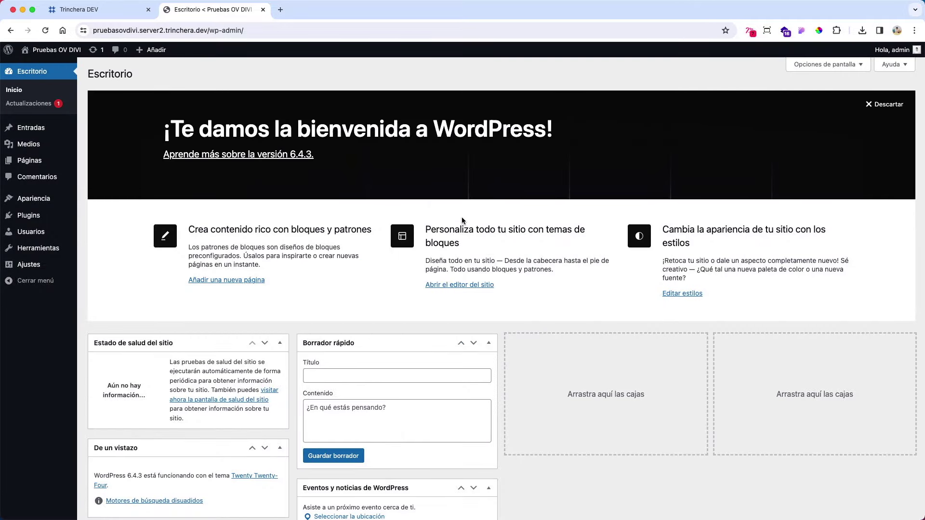
left_click_drag(172, 129, 483, 156)
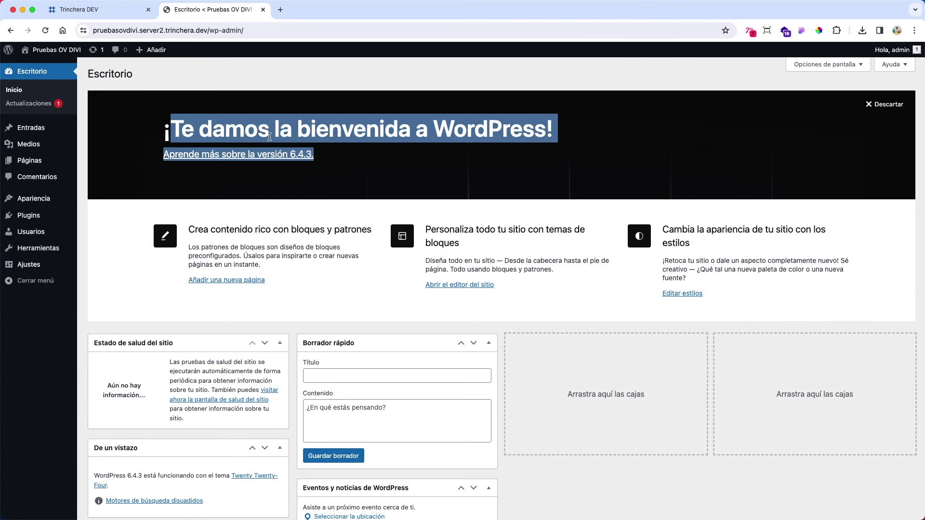
left_click(888, 105)
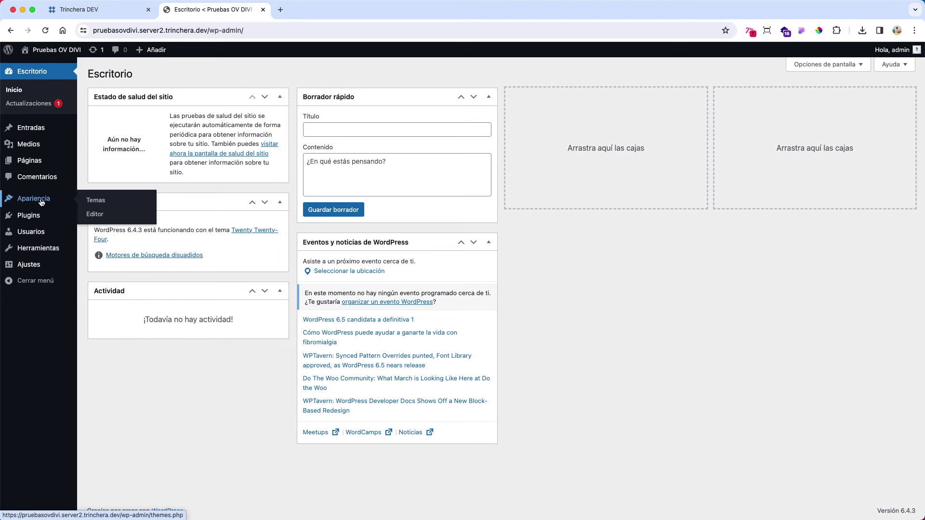
left_click(102, 202)
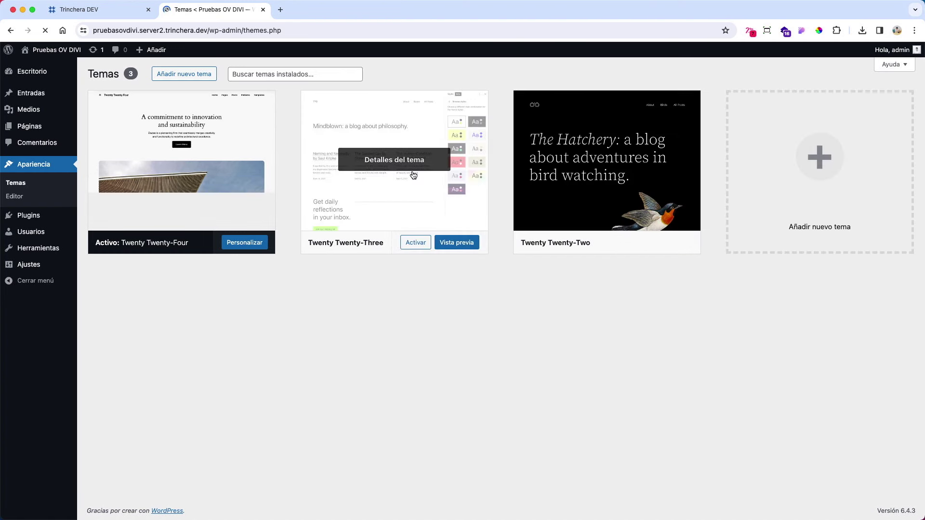
- Upload Divi.zip as a new theme, install it, and activate Divi
left_click(192, 75)
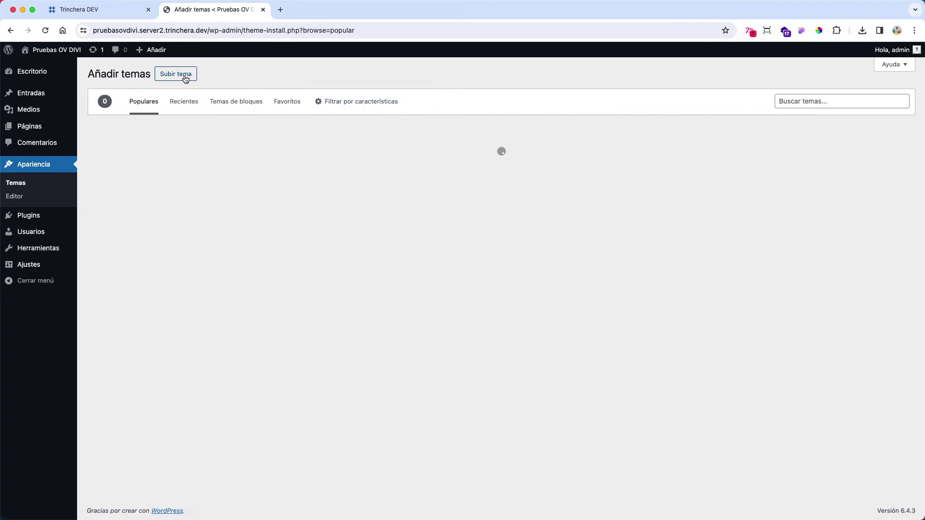
left_click(182, 79)
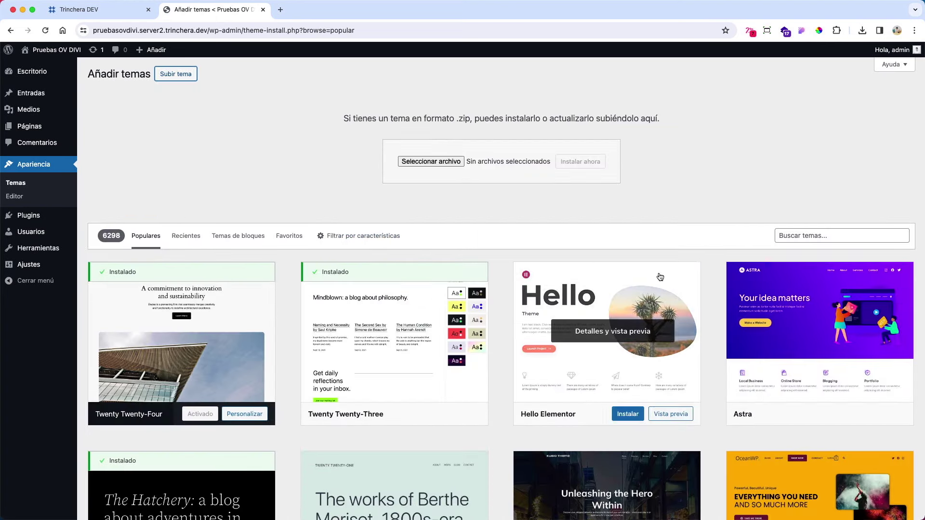
left_click(613, 499)
left_click_drag(622, 441, 446, 163)
left_click(586, 164)
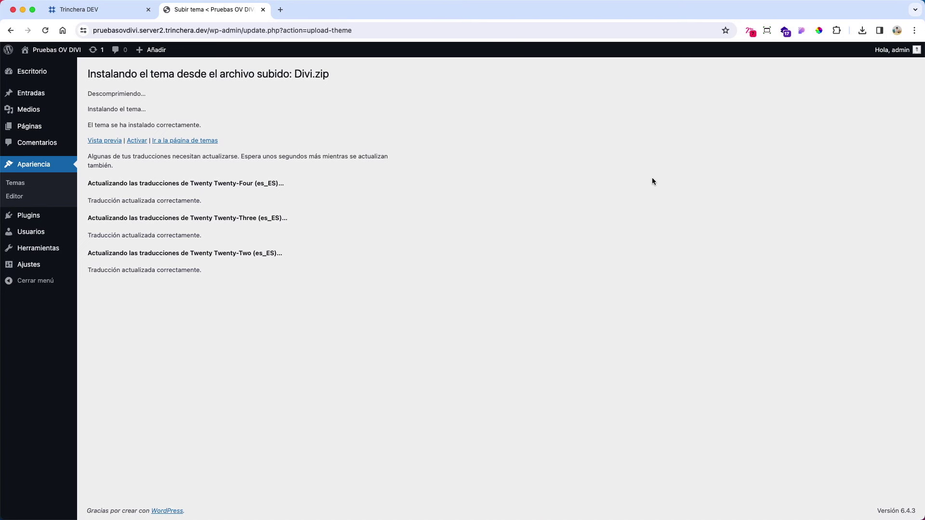
left_click(137, 141)
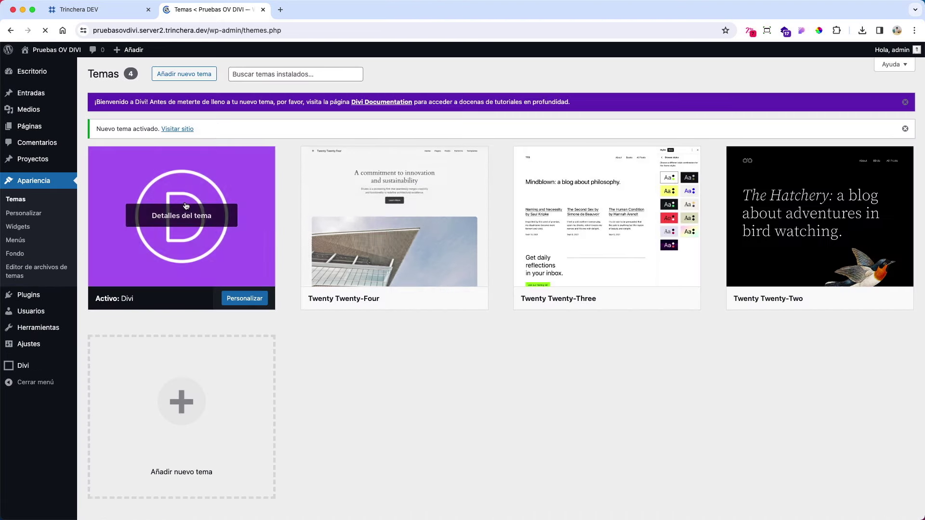
- Delete the Twenty Twenty-Two and Twenty Twenty-Three themes, confirming each with Aceptar
left_click(204, 212)
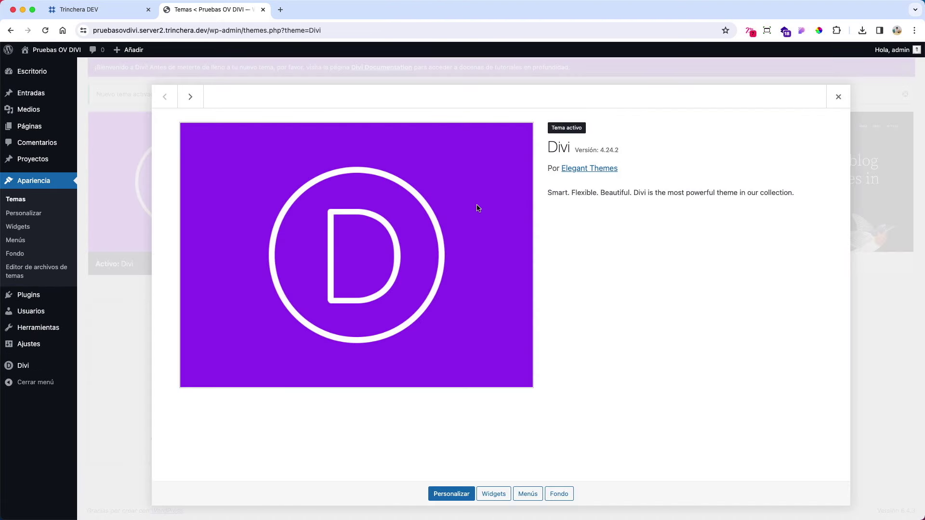
left_click(839, 97)
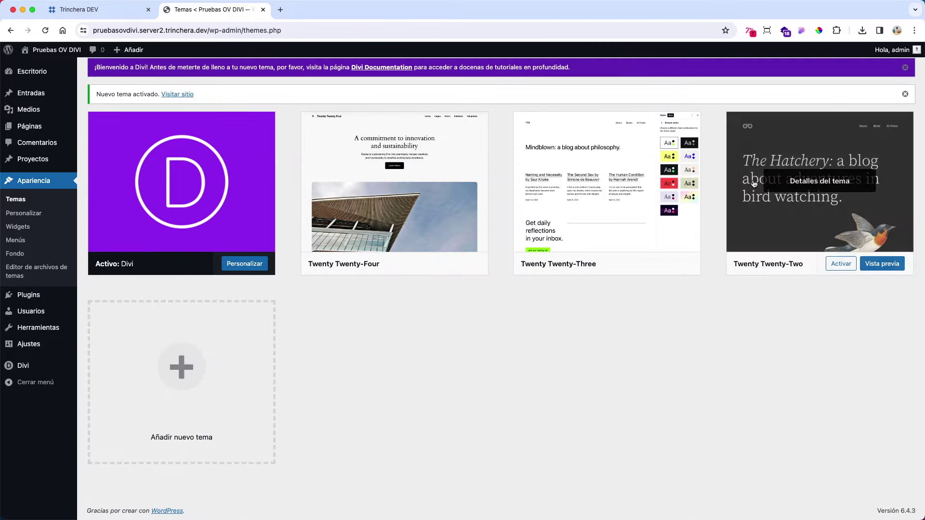
left_click(786, 183)
left_click(518, 493)
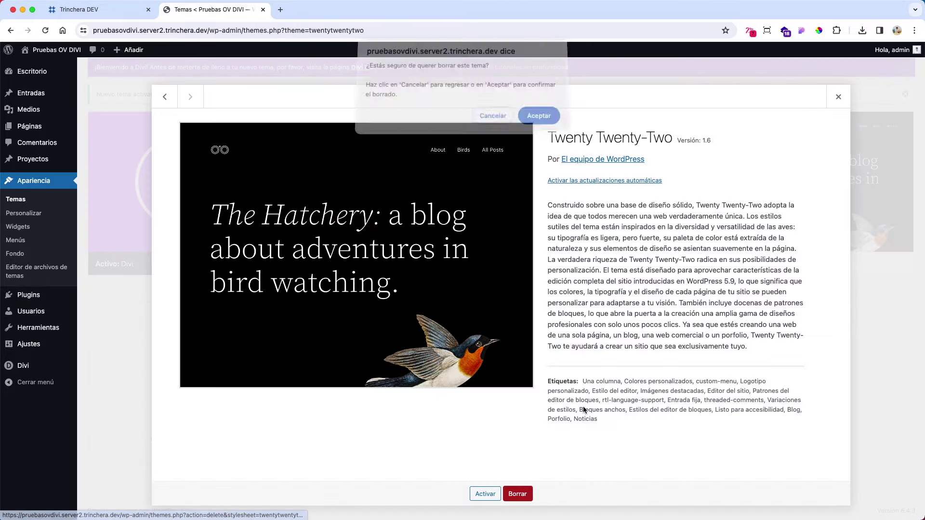
left_click(539, 120)
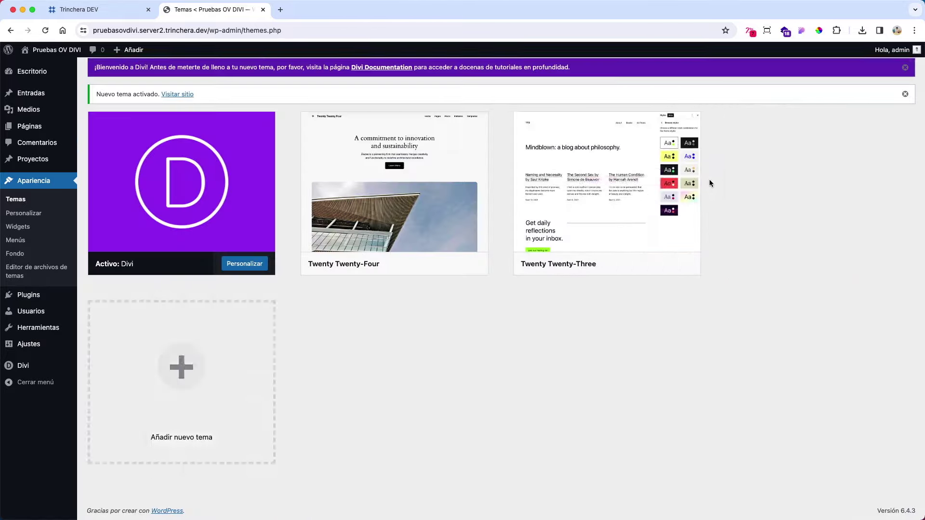
left_click(689, 178)
left_click(517, 494)
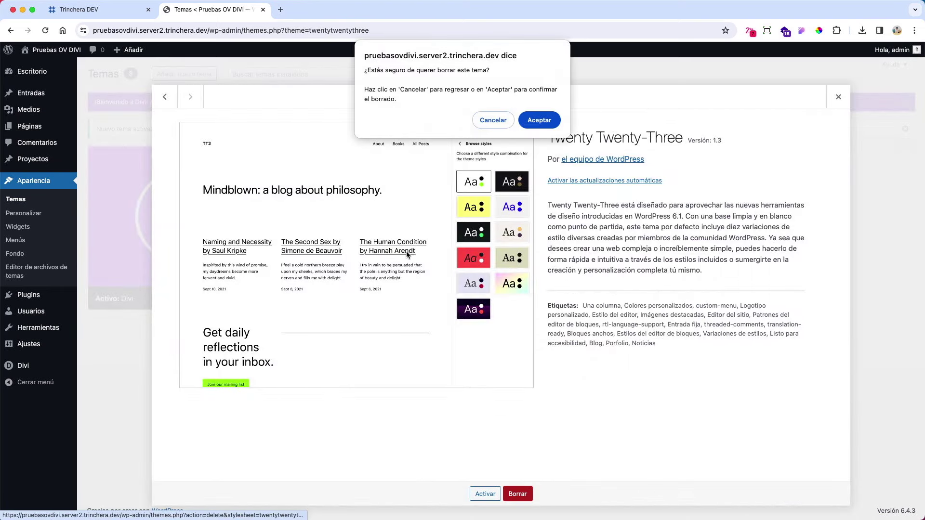
left_click(540, 120)
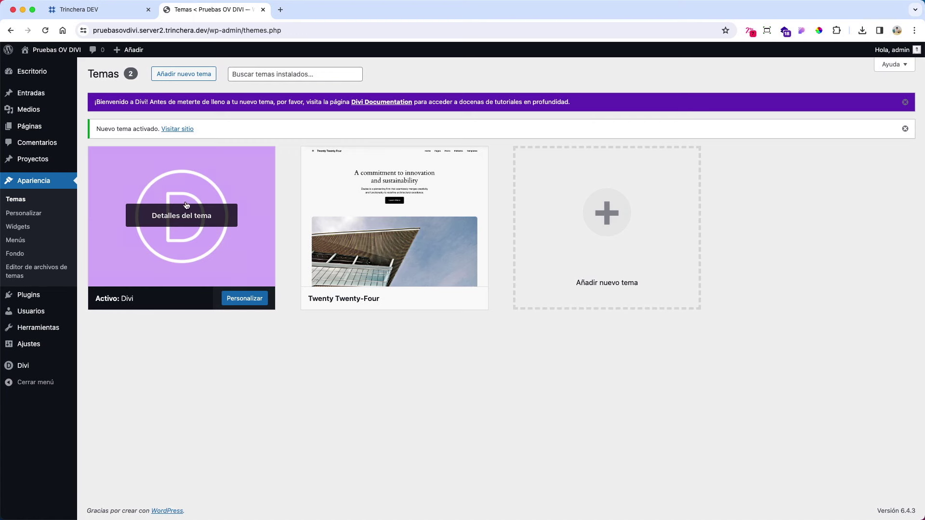
- View the live Divi site in a new tab, then return to the admin's Páginas list
right_click(52, 64)
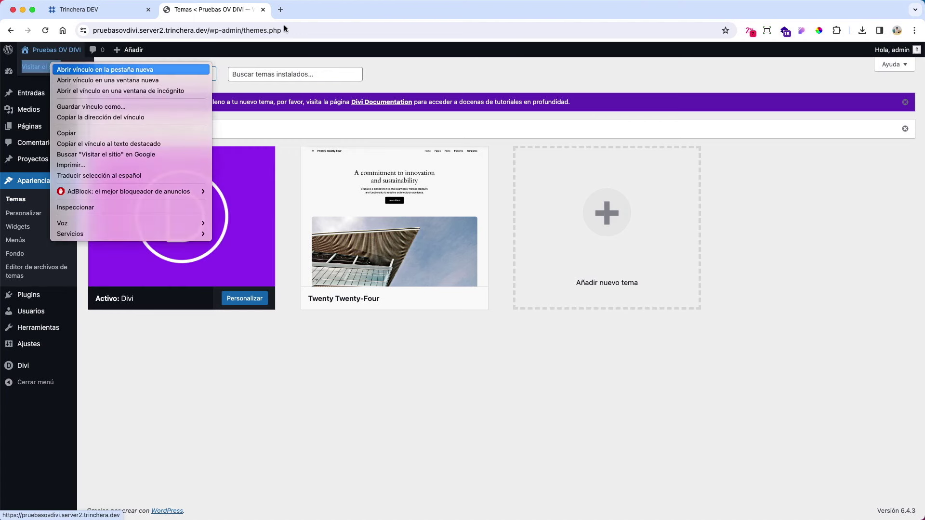
left_click(96, 66)
left_click(300, 12)
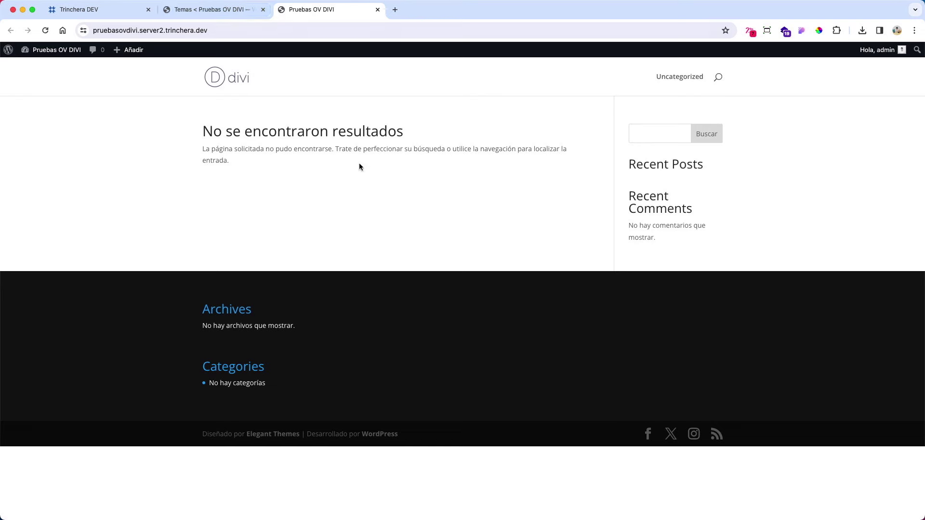
left_click(207, 10)
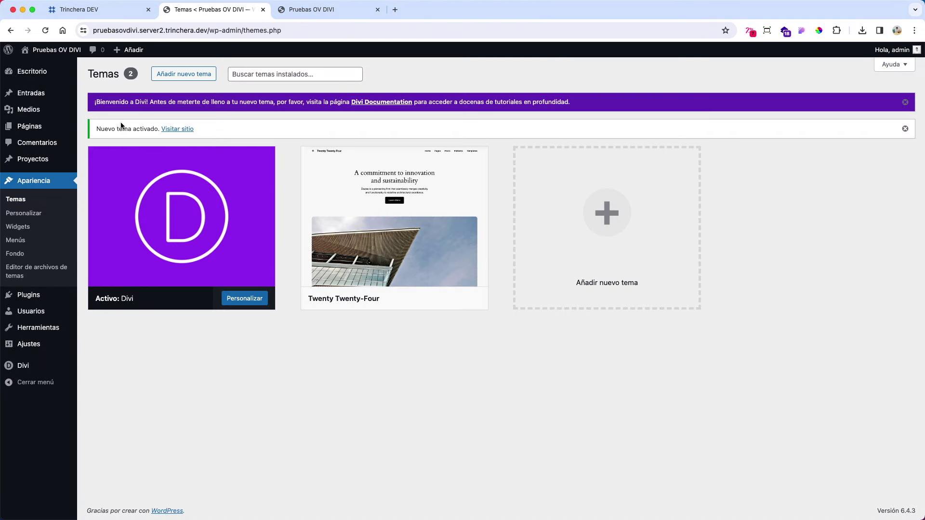
mouse_move(40, 133)
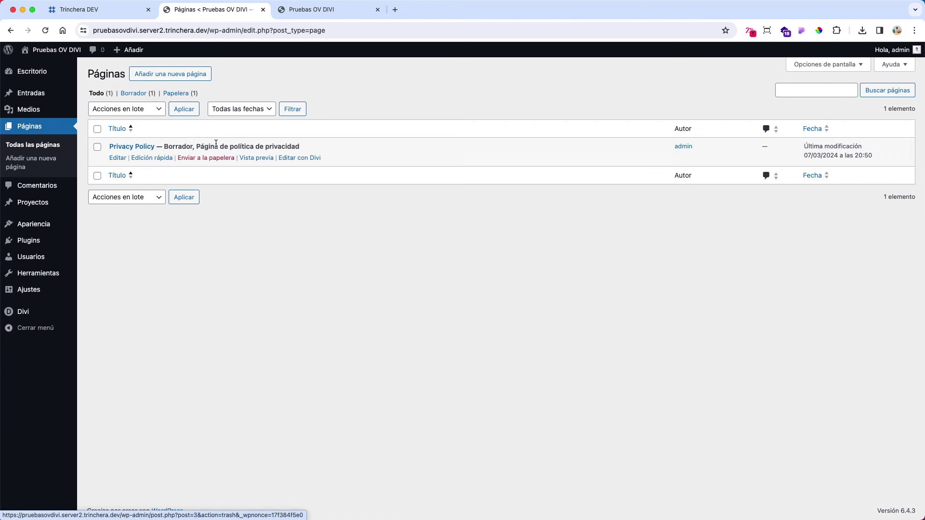
- Create and publish a page titled 'Inicio', then return to the Páginas list
left_click(172, 79)
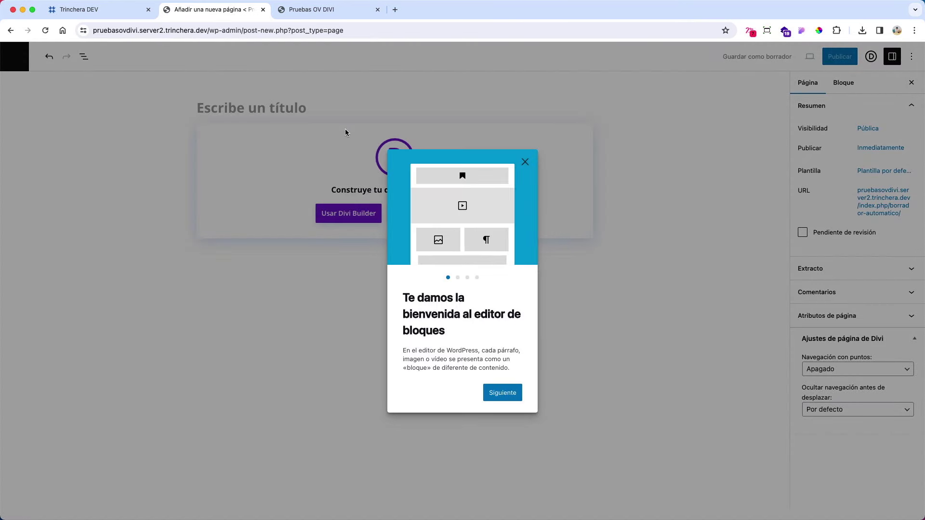
left_click(349, 120)
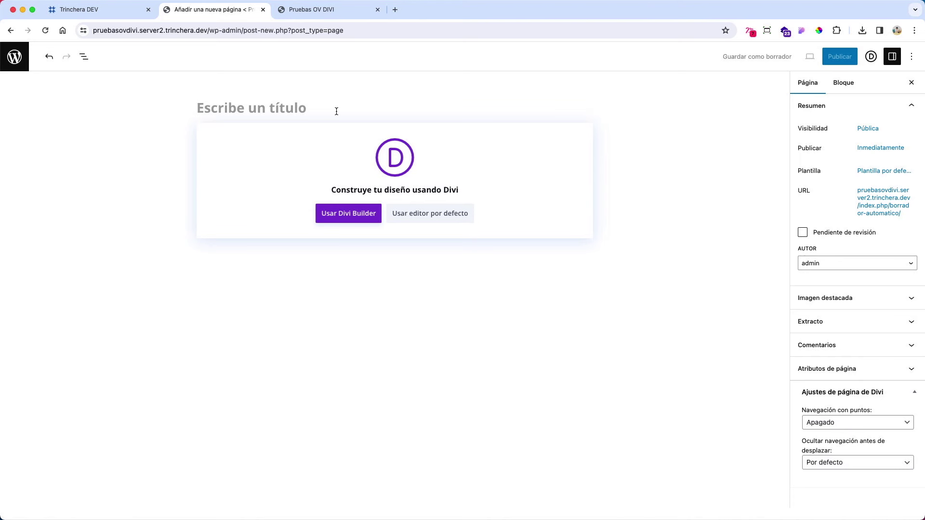
type("Inicio")
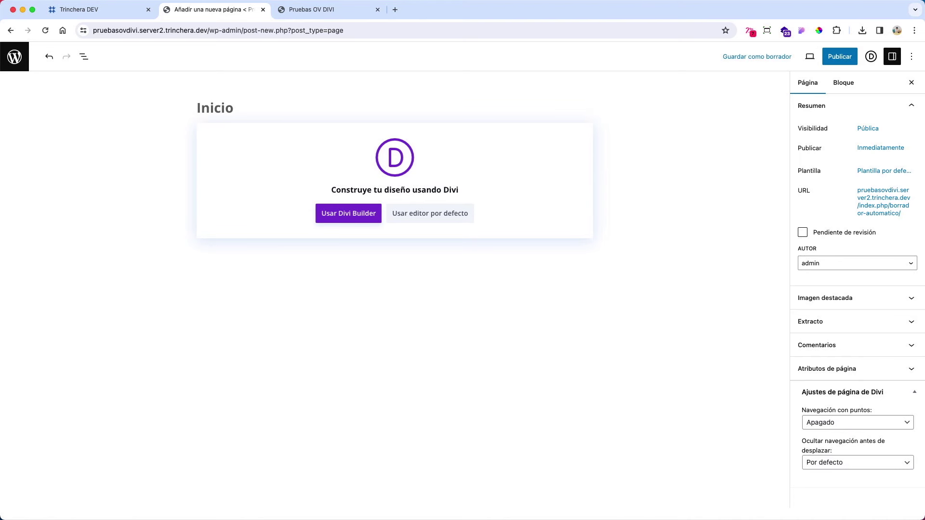
left_click(840, 56)
left_click(828, 56)
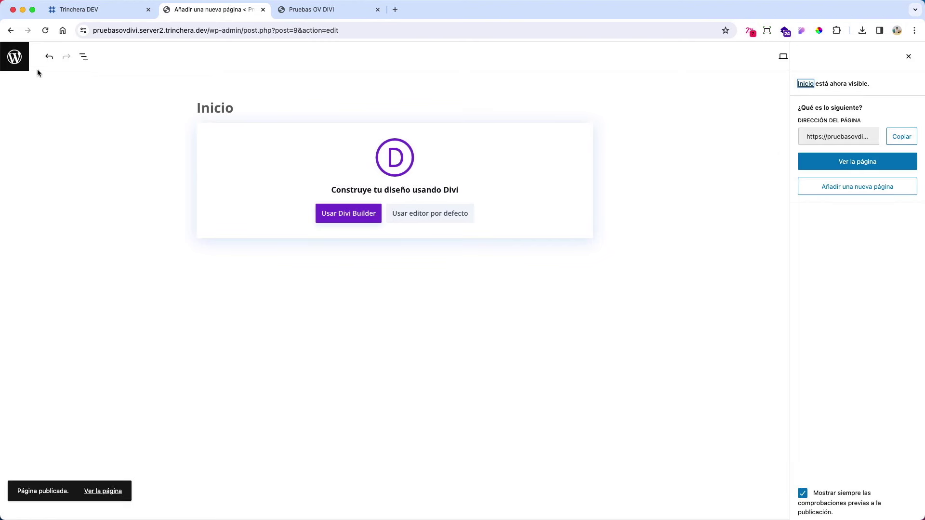
left_click(15, 57)
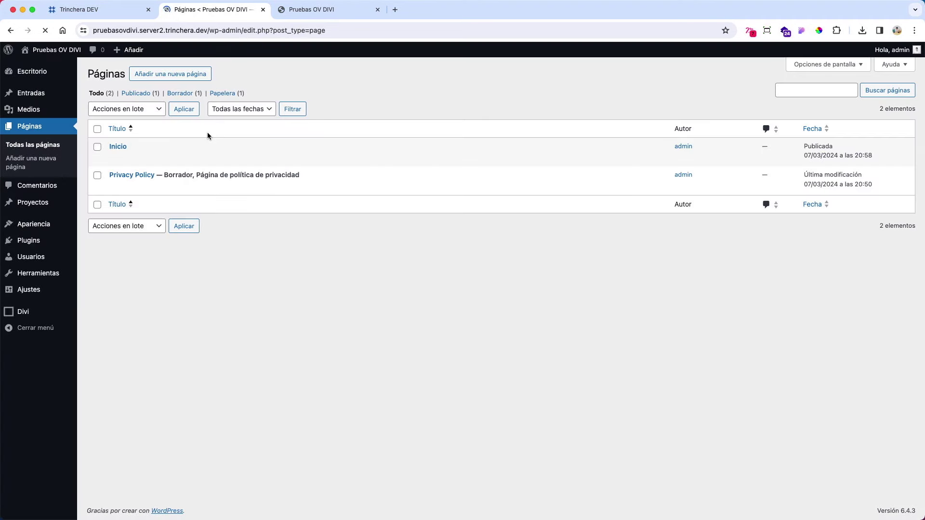
- In Ajustes > Lectura, make the static page Inicio the Portada, leave the posts page unassigned, and save
mouse_move(169, 141)
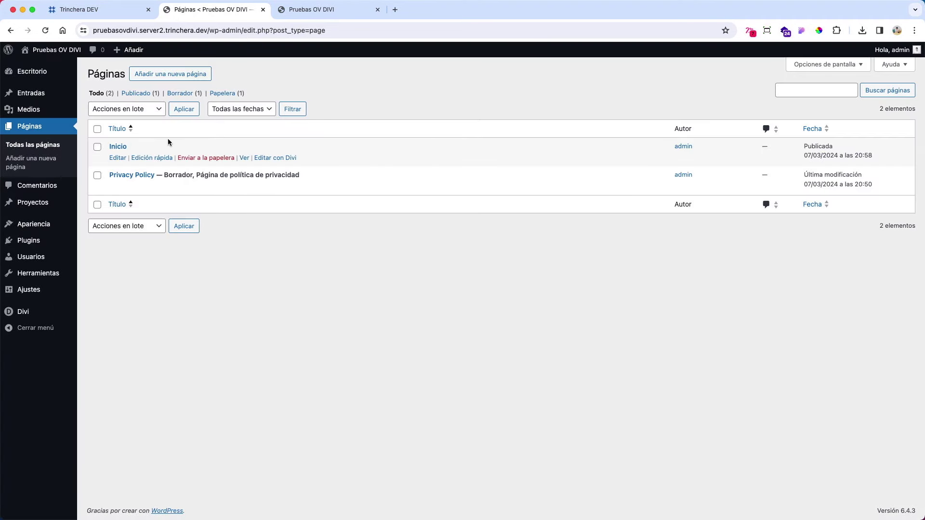
mouse_move(168, 192)
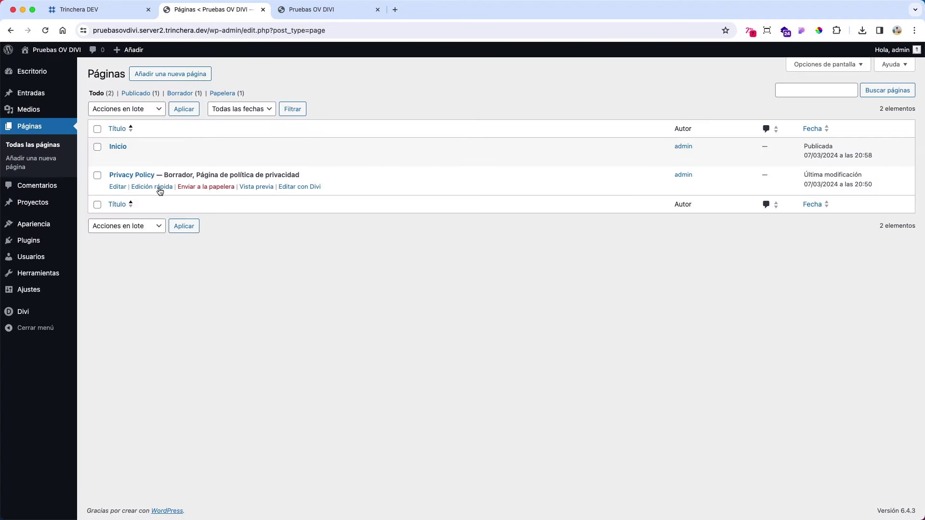
mouse_move(41, 296)
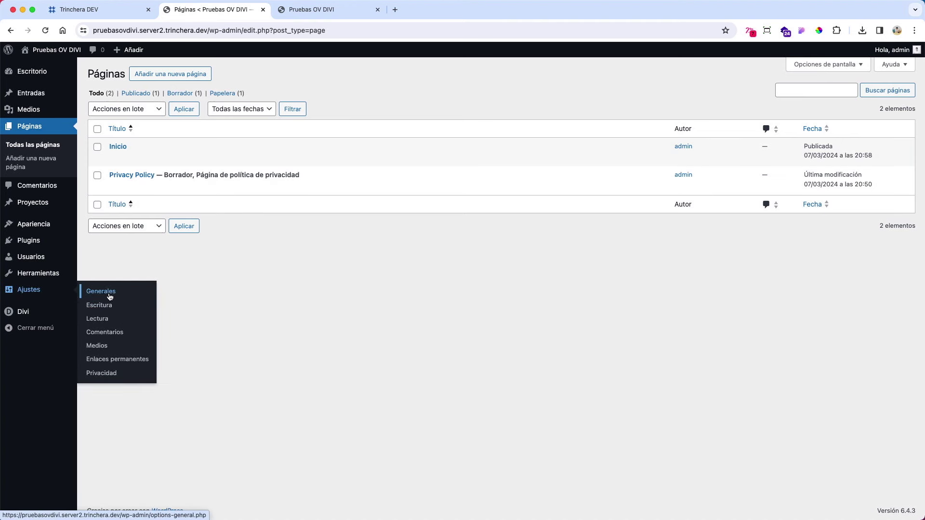
left_click(107, 318)
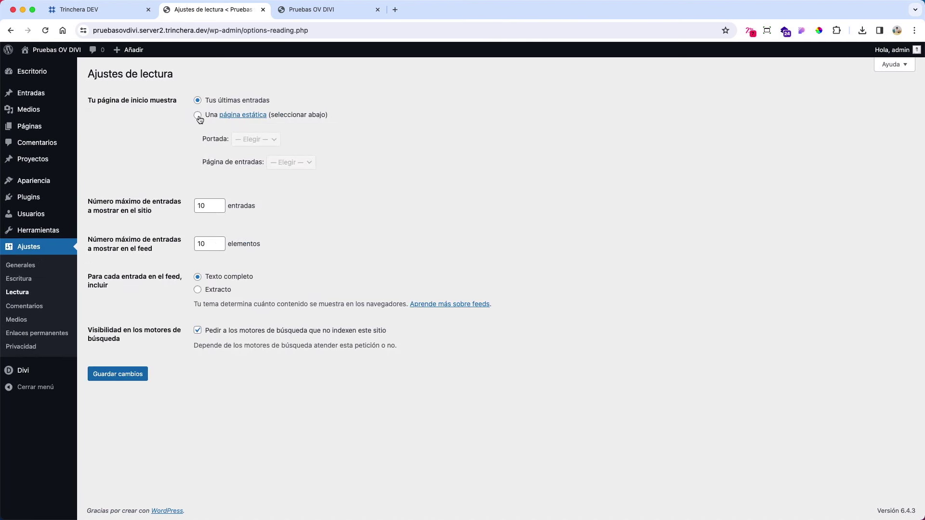
left_click(198, 115)
left_click(252, 140)
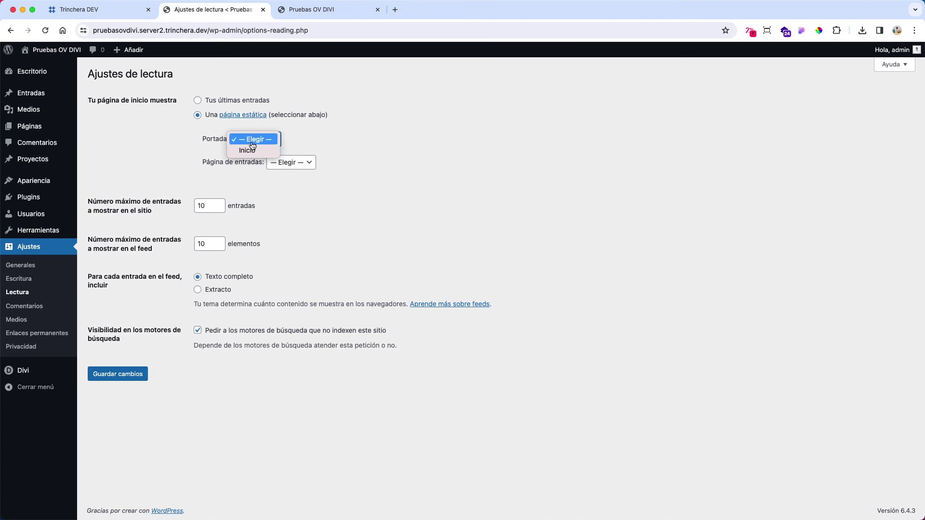
left_click(250, 151)
left_click(288, 168)
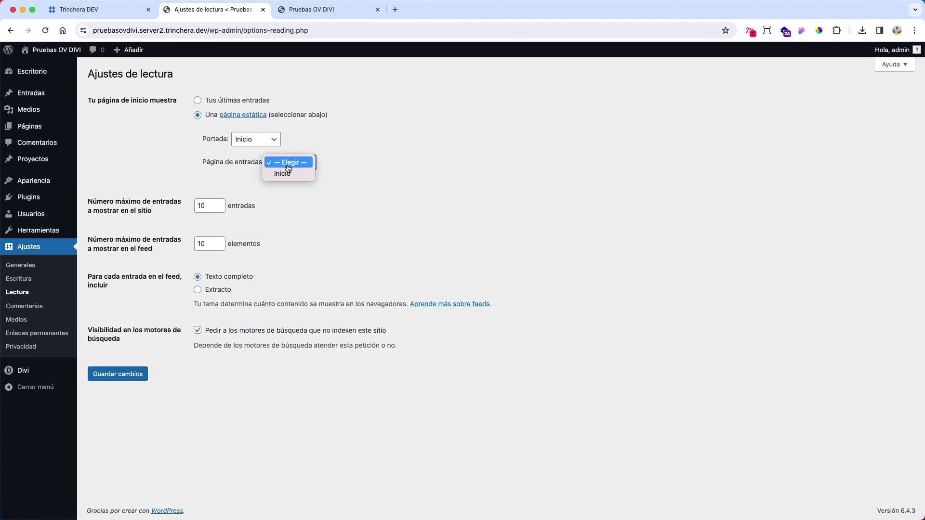
left_click(391, 175)
left_click(134, 372)
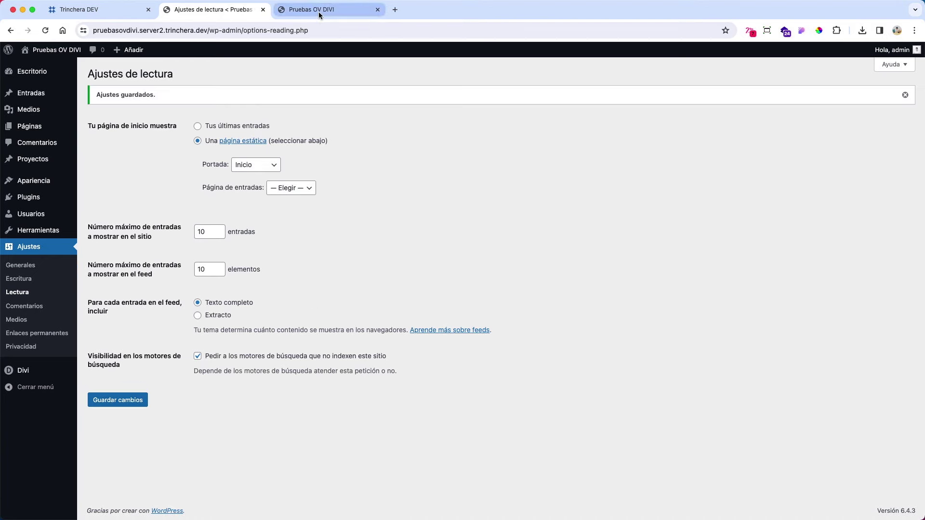
- Reload the Pruebas OV DIVI live site tab
left_click(319, 10)
left_click(278, 30)
key("Return")
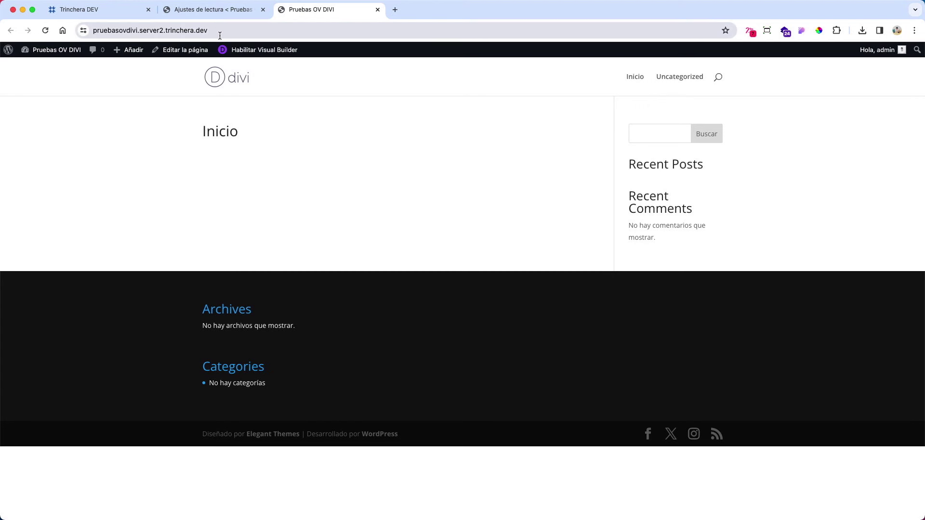
- Check the Inicio heading on the live homepage, then return to the admin tab
left_click_drag(203, 131, 393, 152)
left_click(403, 152)
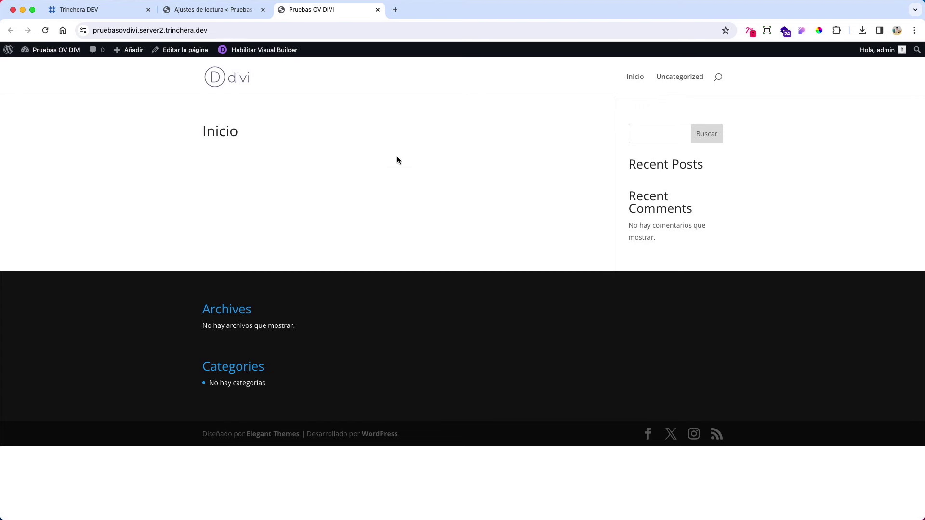
left_click(211, 14)
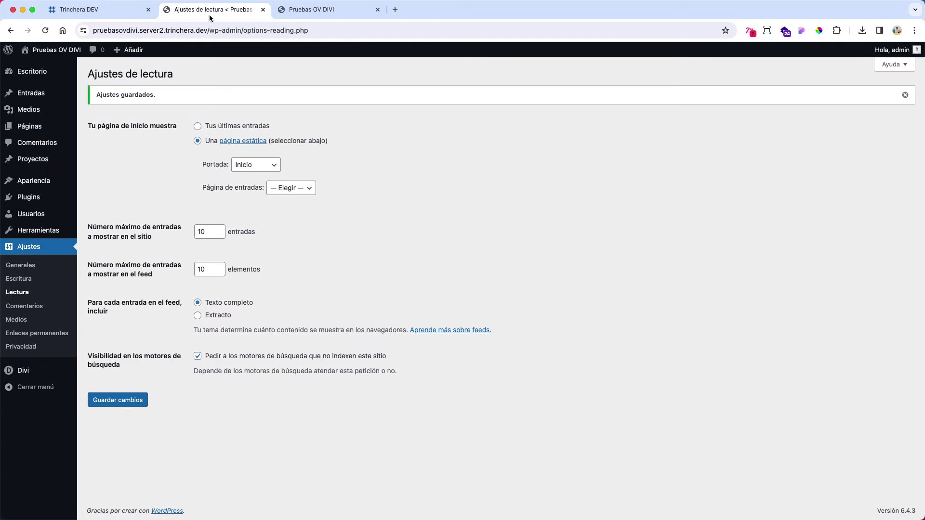
- Review the installed plugins and the admin Escritorio
mouse_move(76, 130)
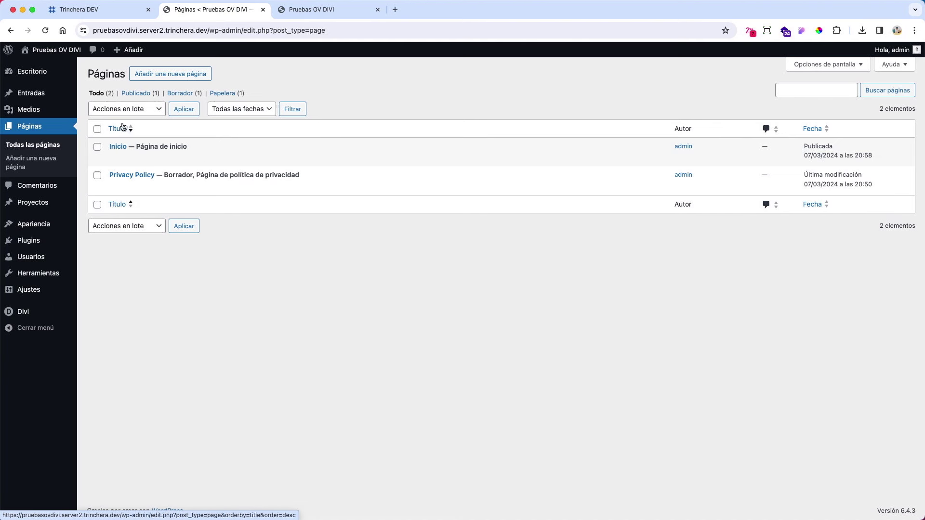
left_click(52, 240)
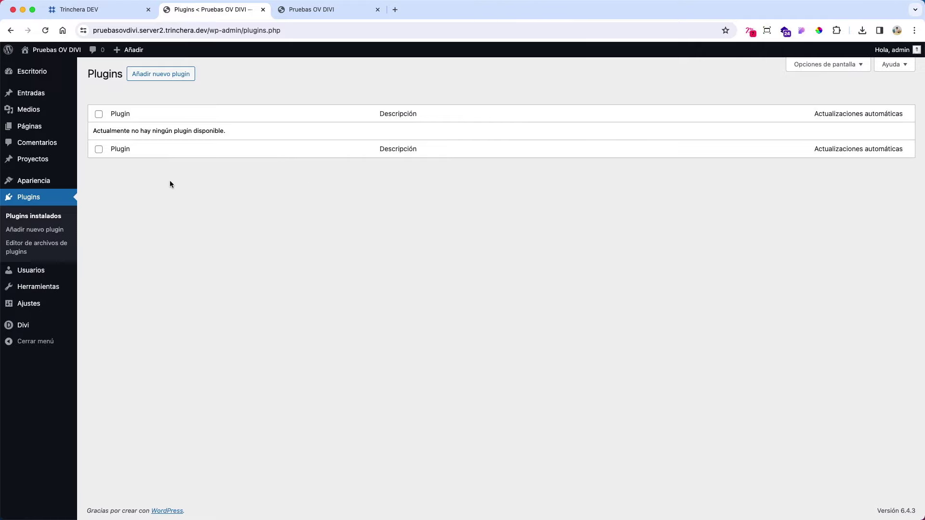
mouse_move(40, 77)
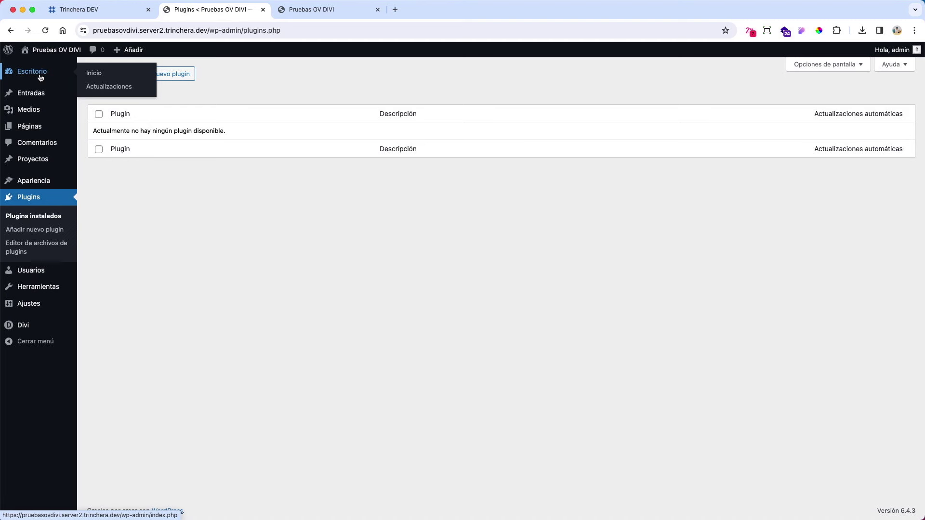
left_click(40, 77)
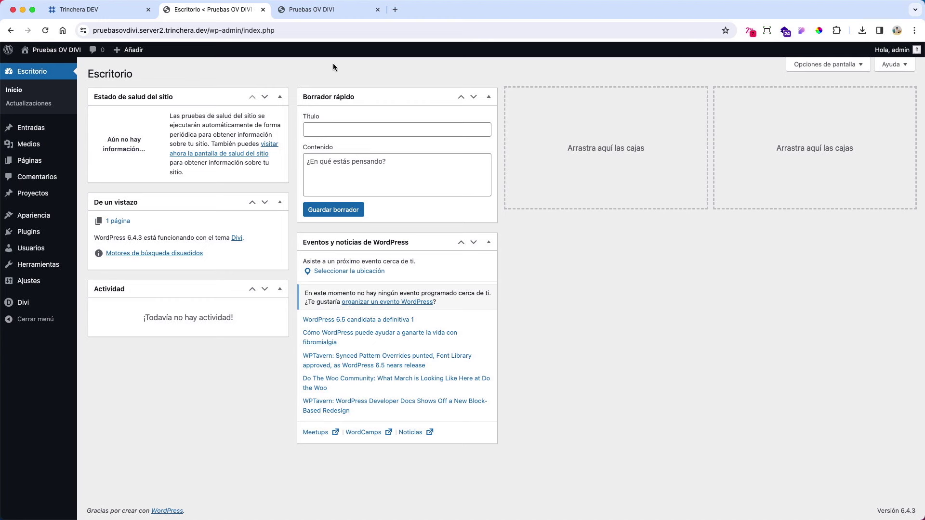
- Switch over to the Trinchera DEV installed-sites dashboard tab
left_click(323, 15)
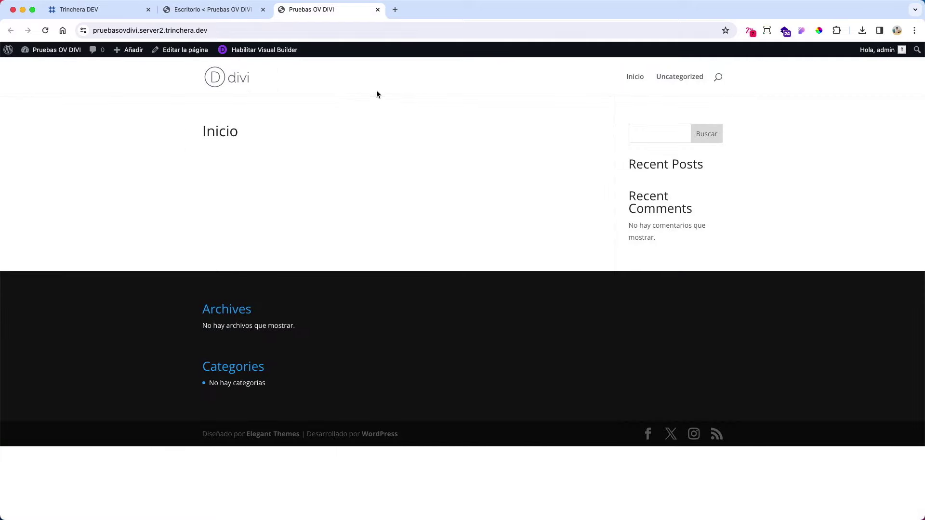
left_click(202, 16)
left_click(108, 10)
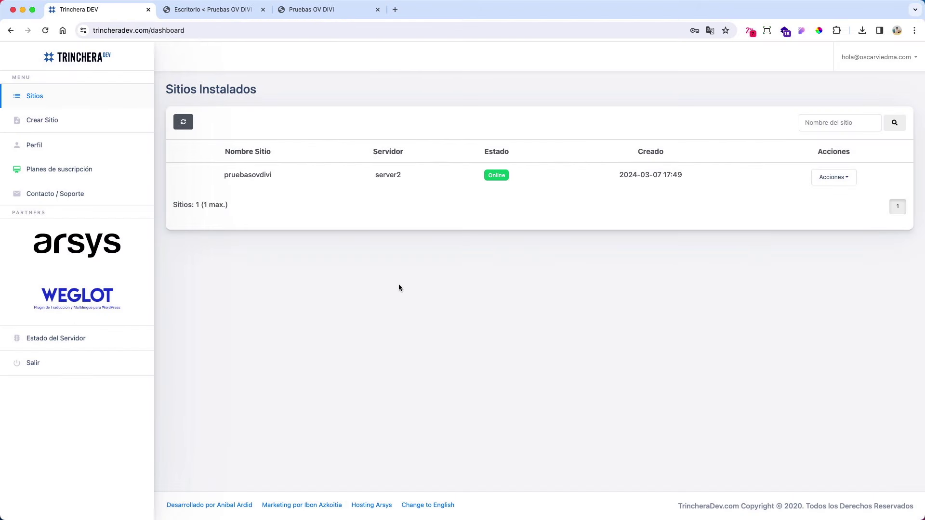
left_click(75, 198)
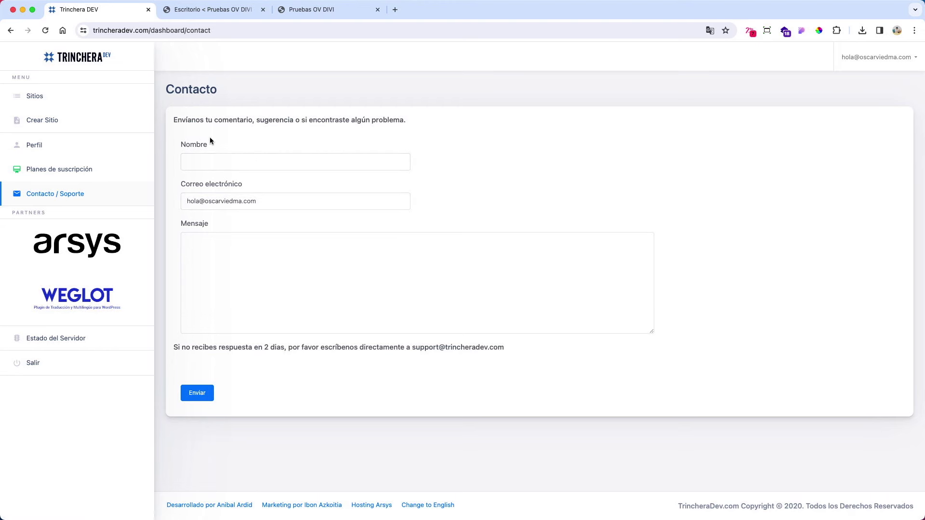
left_click(101, 171)
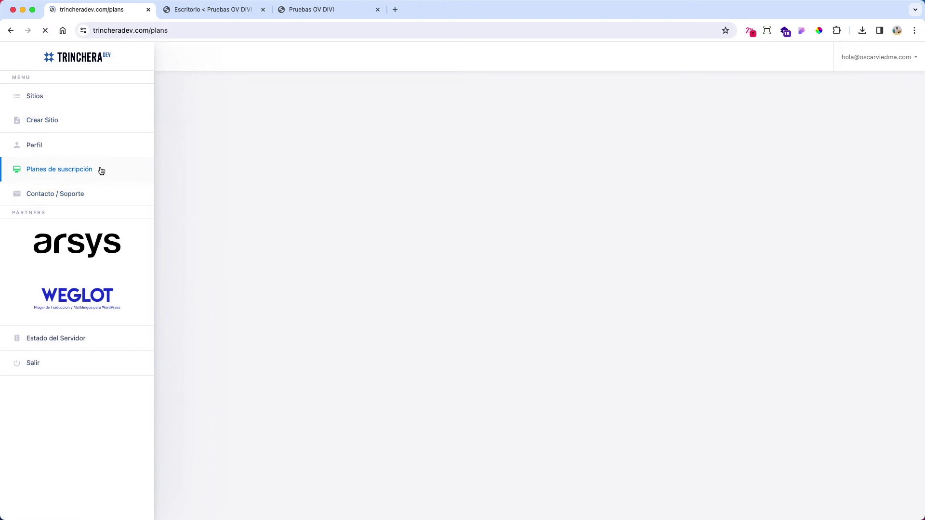
scroll(470, 224, "down", 3)
scroll(463, 225, "up", 4)
scroll(455, 223, "down", 5)
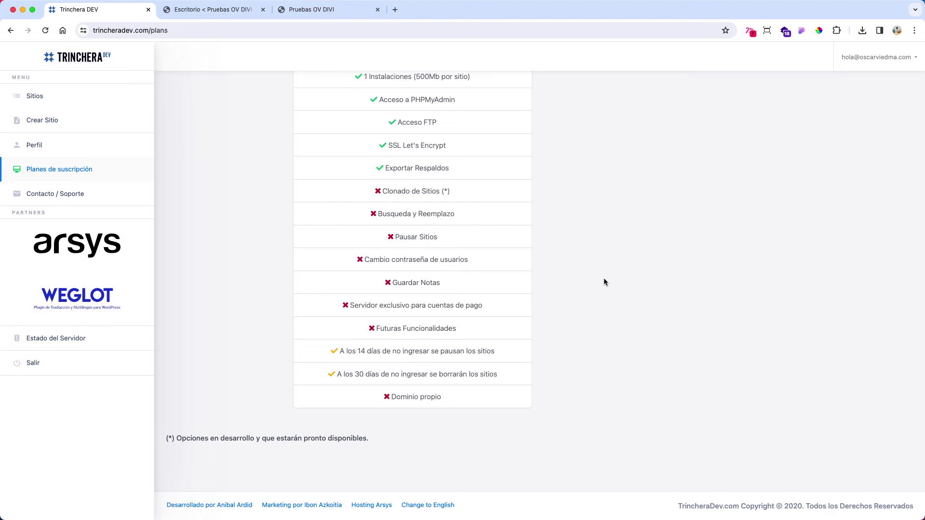
scroll(634, 289, "up", 1)
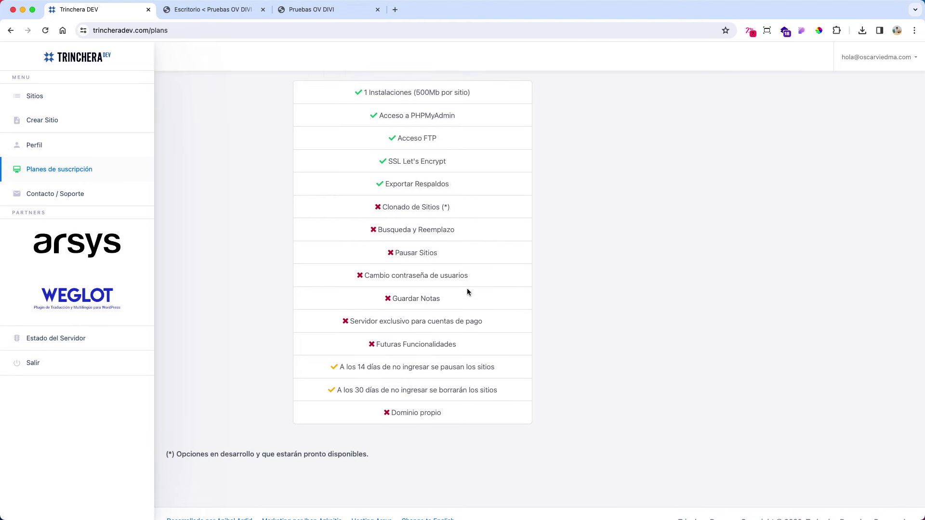
scroll(477, 313, "down", 1)
scroll(642, 364, "up", 5)
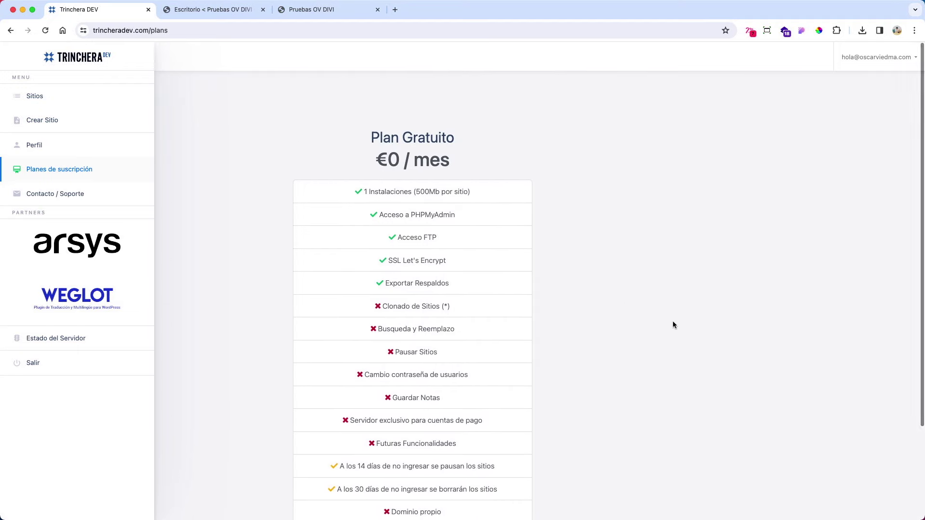
left_click(84, 195)
left_click(51, 99)
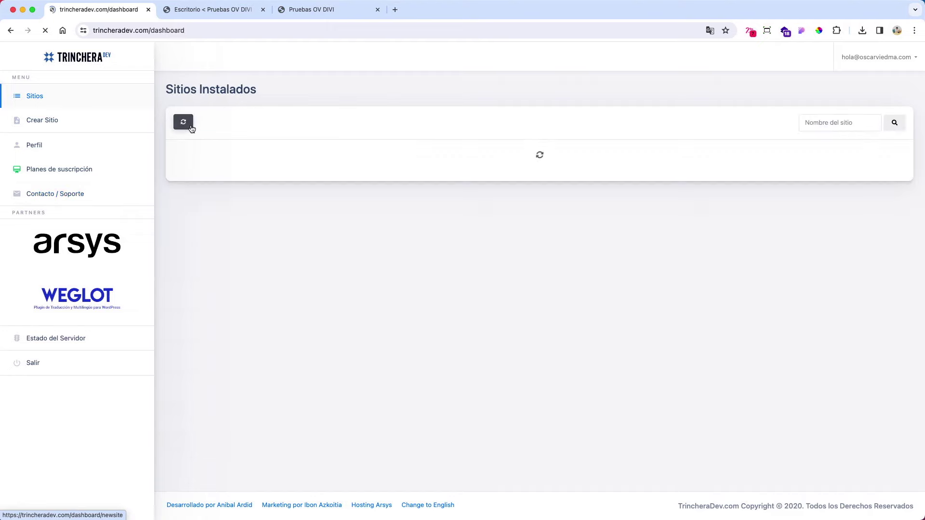